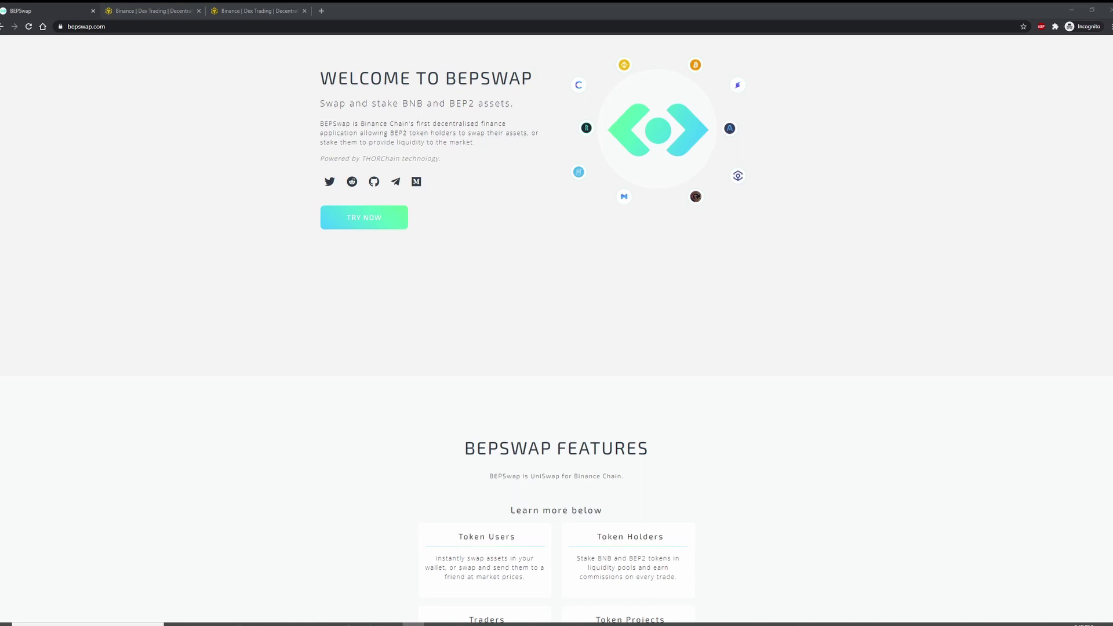
Glance at Binance DEX's Create New Wallet tab, then switch back to the BEPSwap welcome tab
{"action": "left_click", "coordinate": [174, 11]}
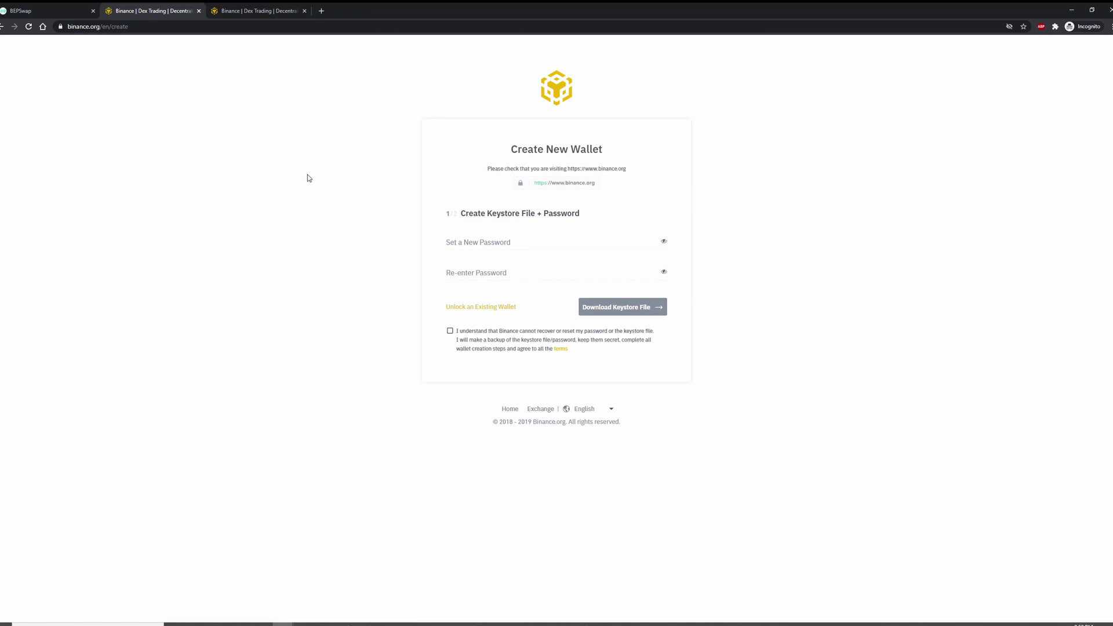
{"action": "left_click", "coordinate": [64, 10]}
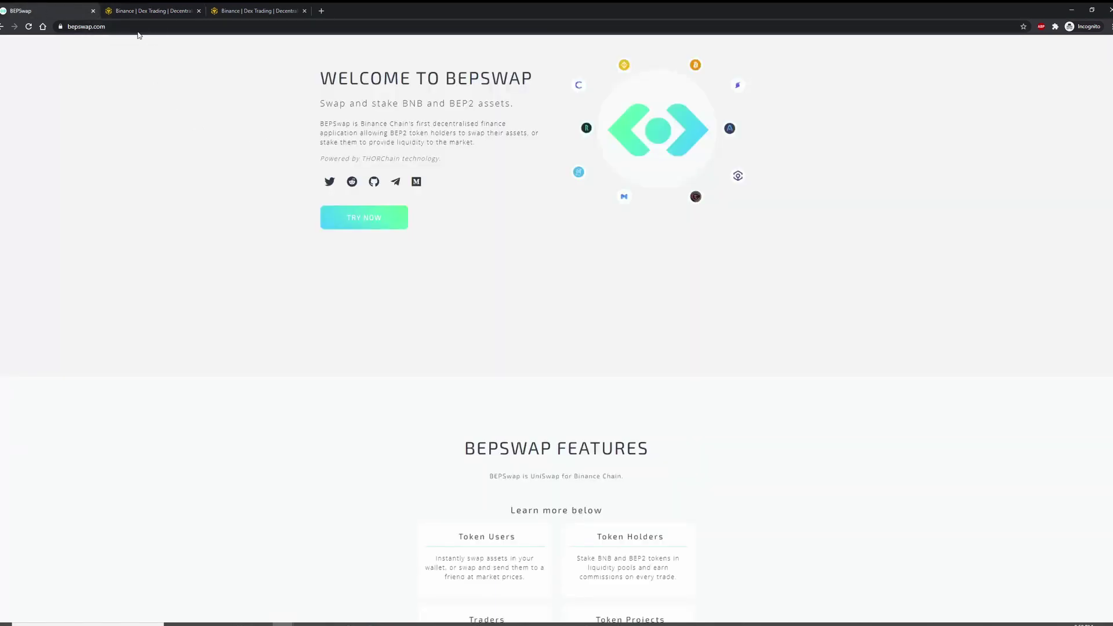
Launch the chaosnet.bepswap.com dashboard listing the BNB, BTCB and AVA pools via TRY NOW
{"action": "left_click", "coordinate": [349, 224]}
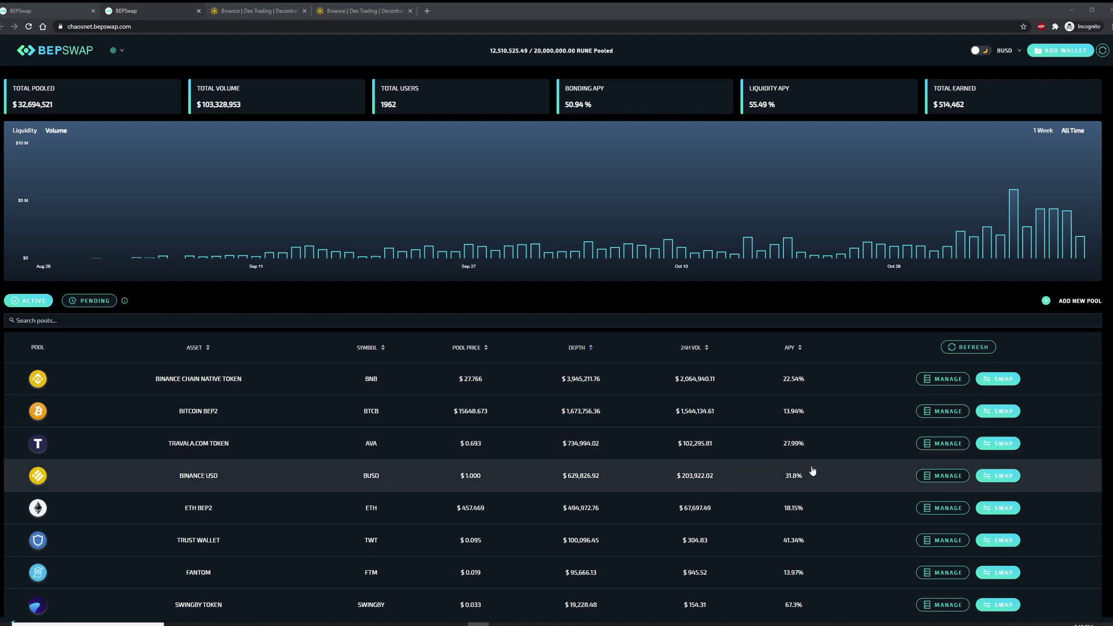
{"action": "left_click", "coordinate": [17, 319]}
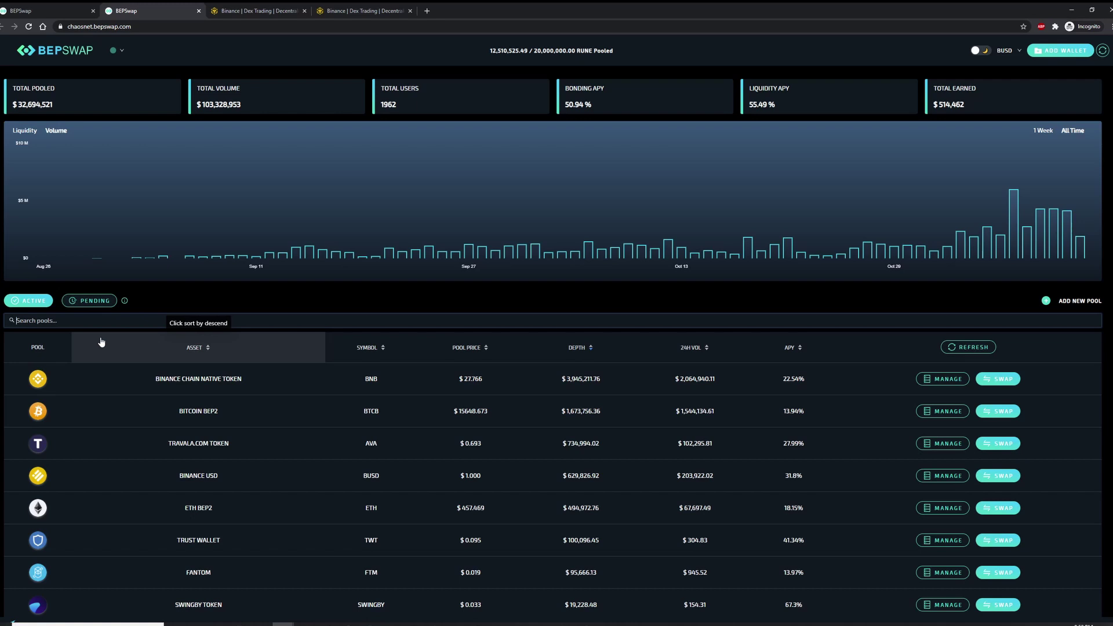
{"action": "type", "text": "t"}
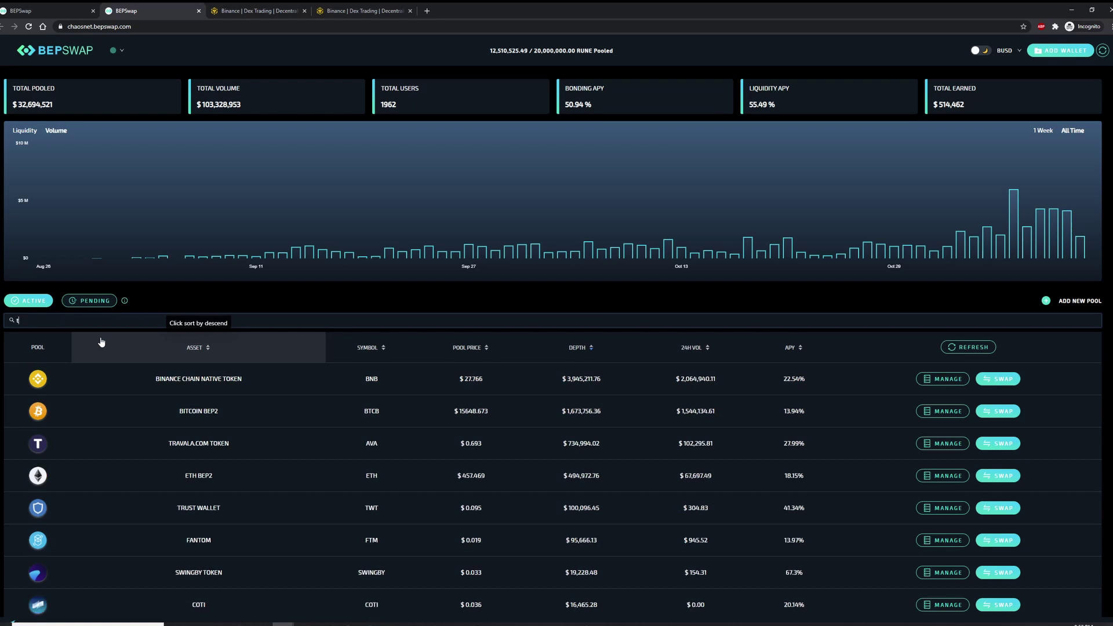
{"action": "type", "text": "r"}
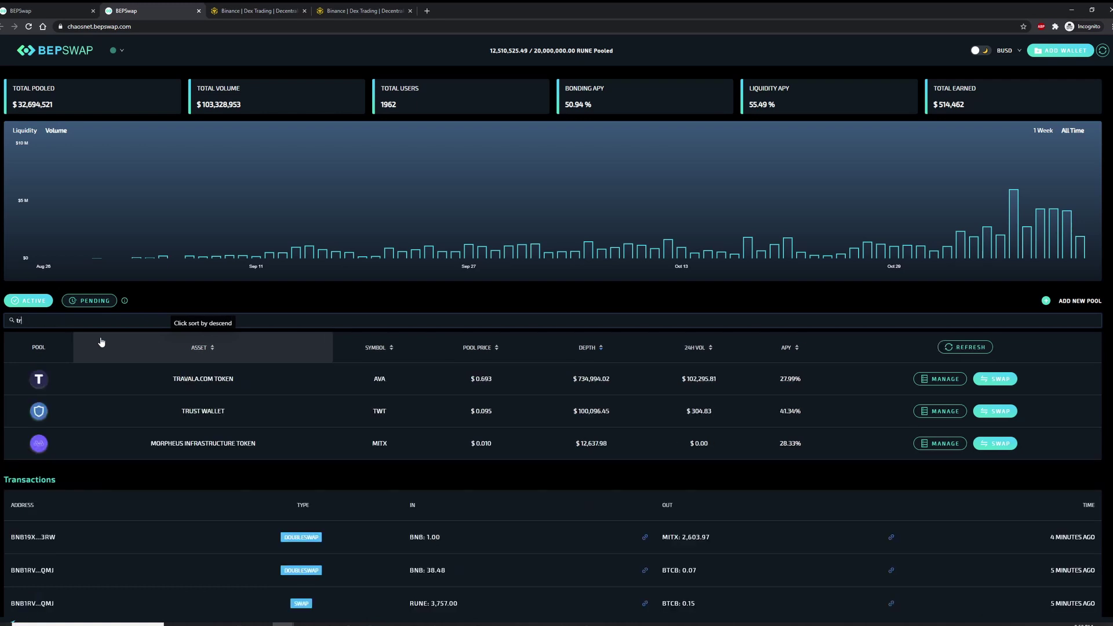
{"action": "key", "text": "BackSpace"}
{"action": "key", "text": "BackSpace"}
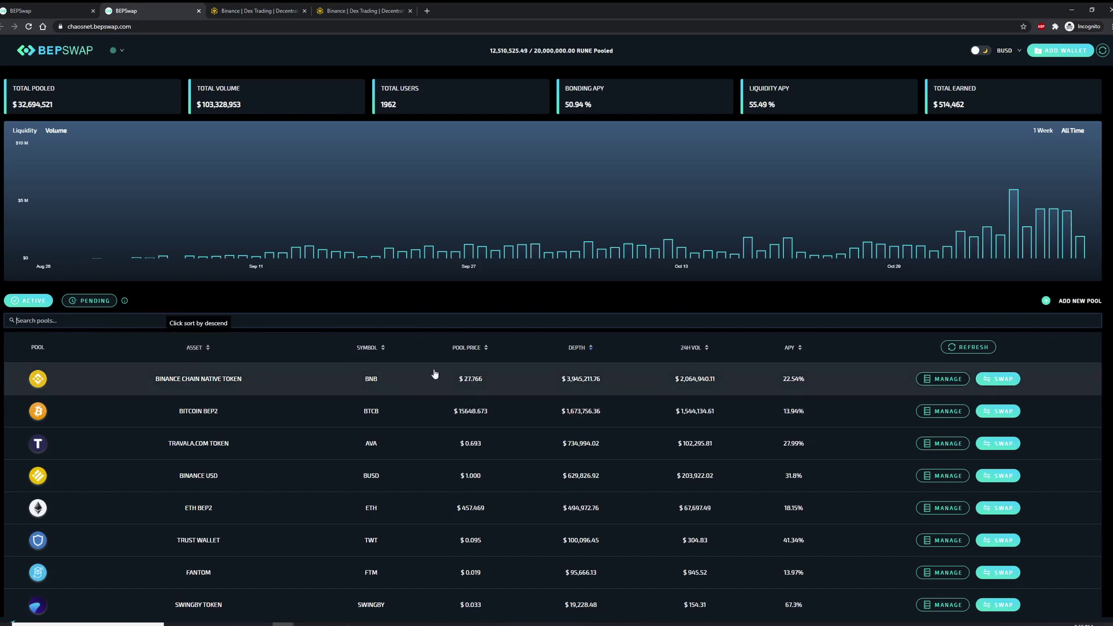
{"action": "scroll", "coordinate": [487, 390], "scroll_direction": "down", "scroll_amount": 6}
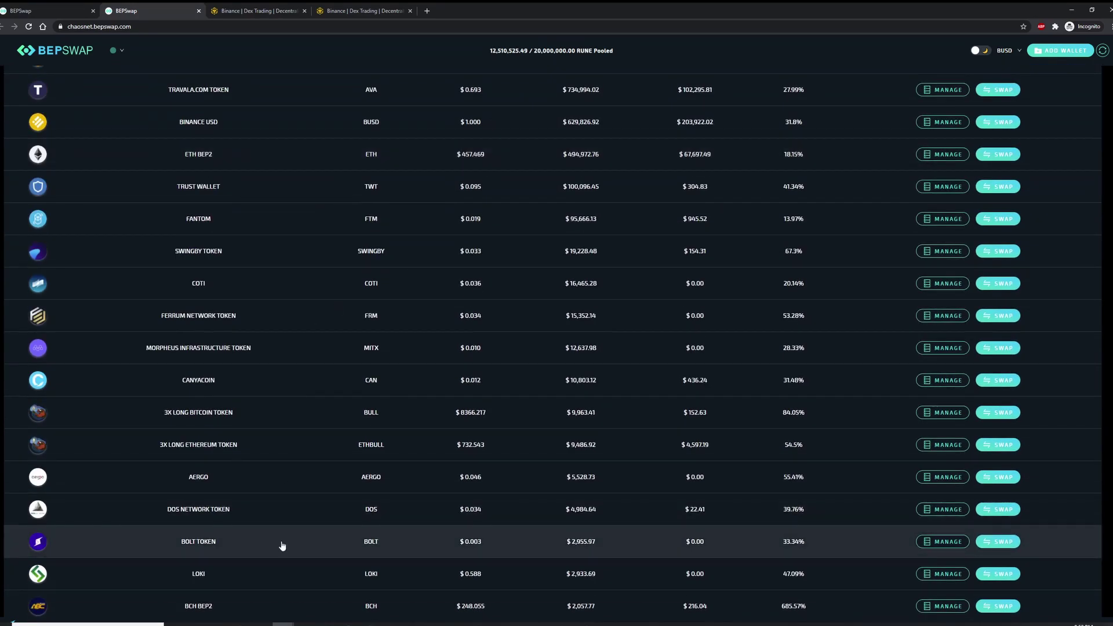
{"action": "scroll", "coordinate": [301, 423], "scroll_direction": "down", "scroll_amount": 9}
{"action": "scroll", "coordinate": [300, 431], "scroll_direction": "up", "scroll_amount": 15}
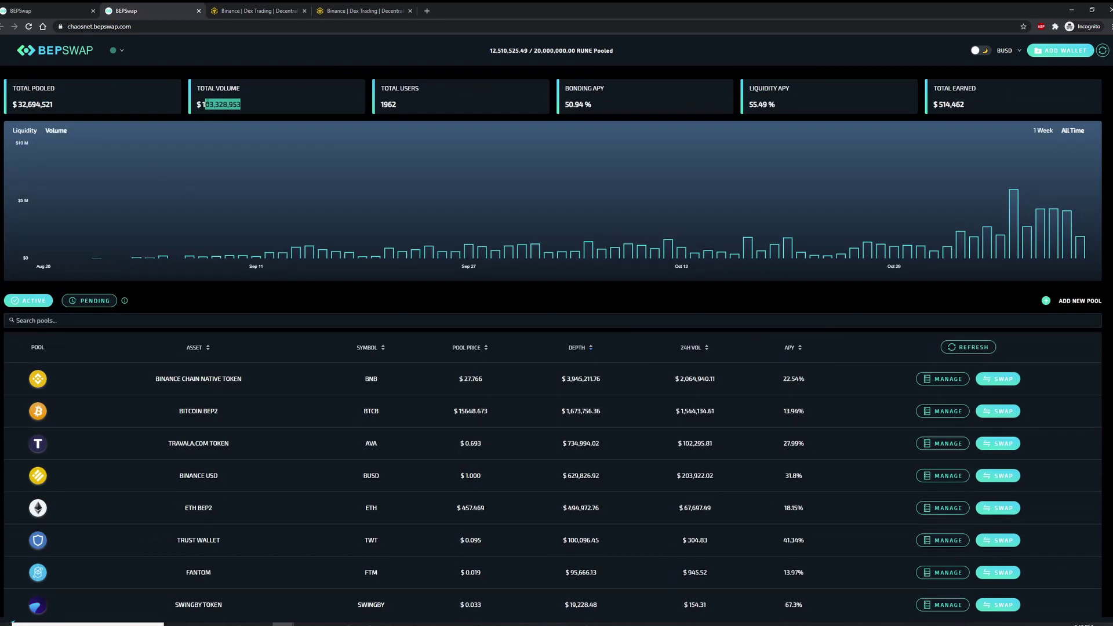
{"action": "left_click", "coordinate": [1007, 50]}
{"action": "left_click", "coordinate": [1008, 64]}
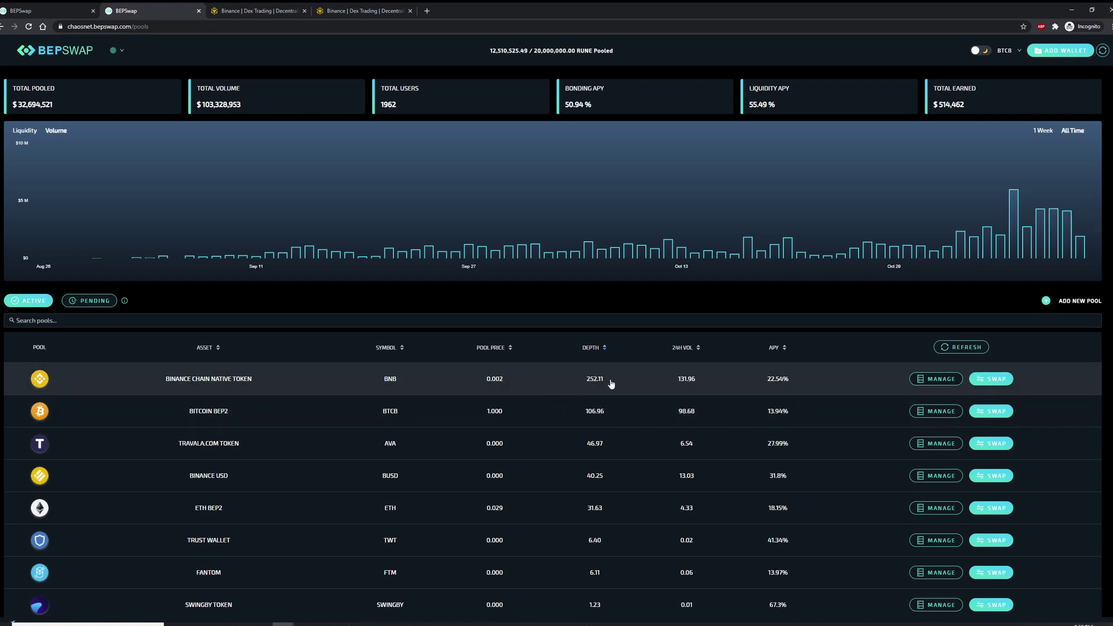
{"action": "left_click", "coordinate": [1002, 55]}
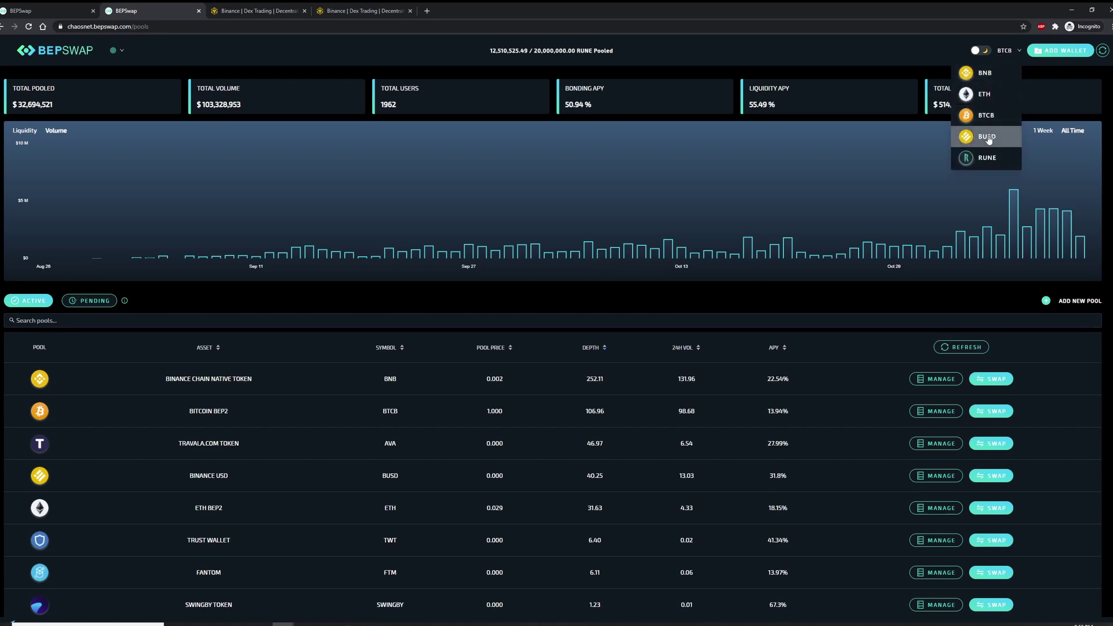
{"action": "left_click", "coordinate": [989, 138]}
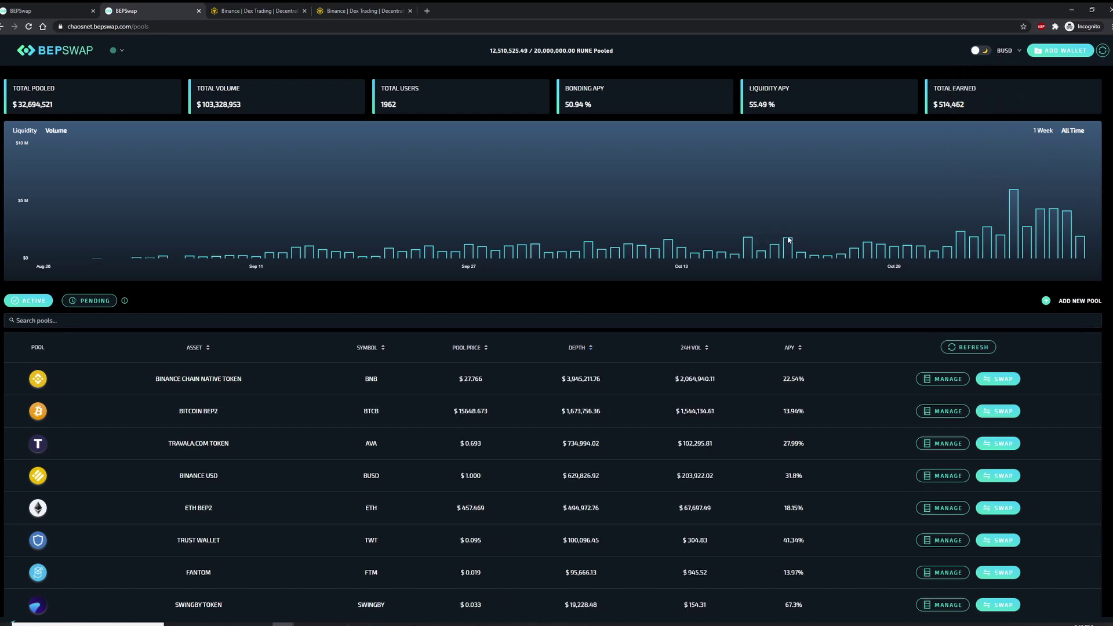
Add a wallet by loading its keystore file and unlocking it with the decryption password
{"action": "left_click", "coordinate": [1039, 52]}
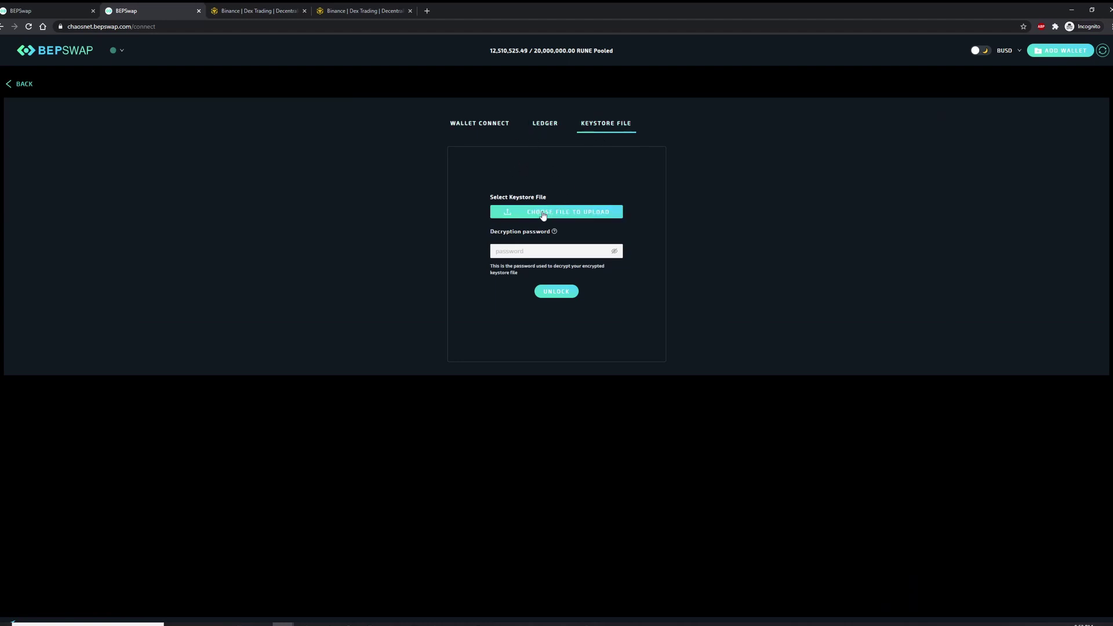
{"action": "left_click", "coordinate": [585, 212]}
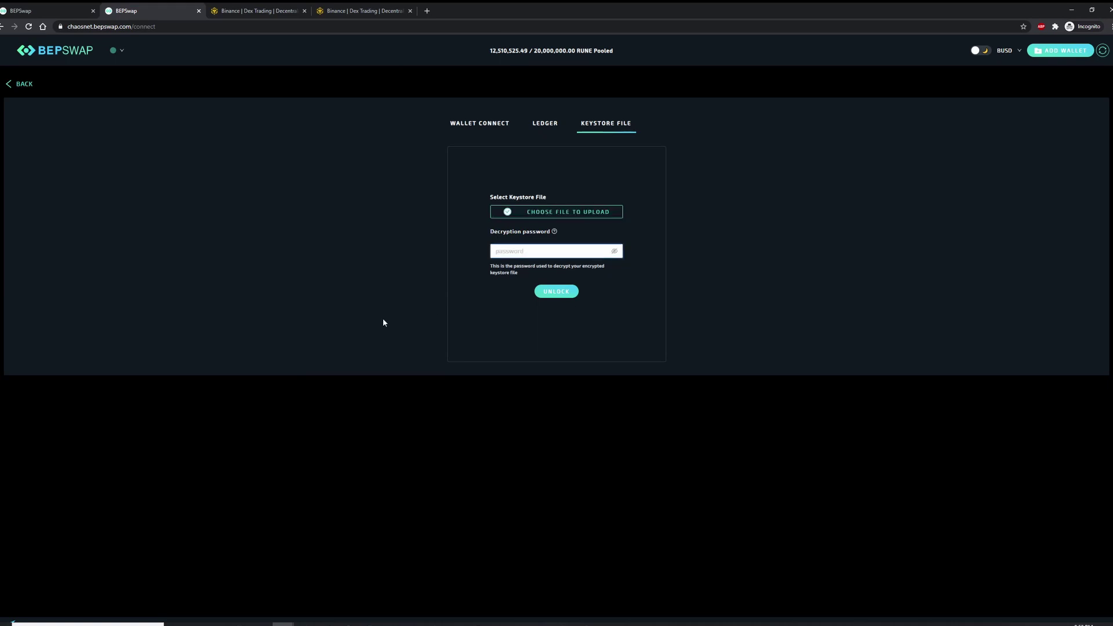
{"action": "key", "text": "ctrl+v"}
{"action": "left_click", "coordinate": [559, 291]}
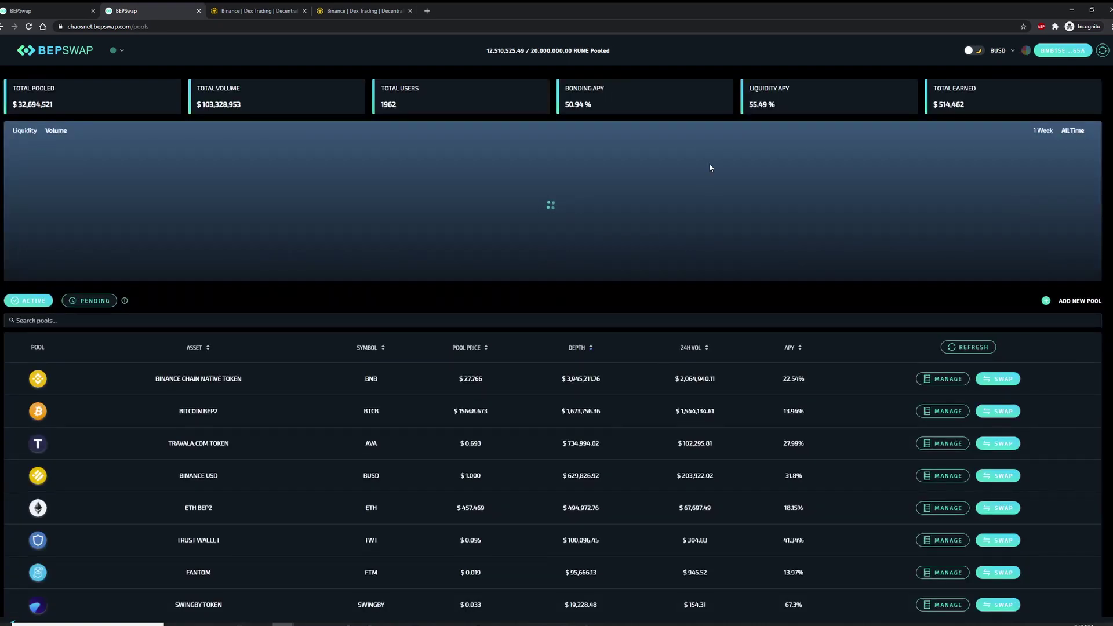
{"action": "left_click", "coordinate": [1027, 51]}
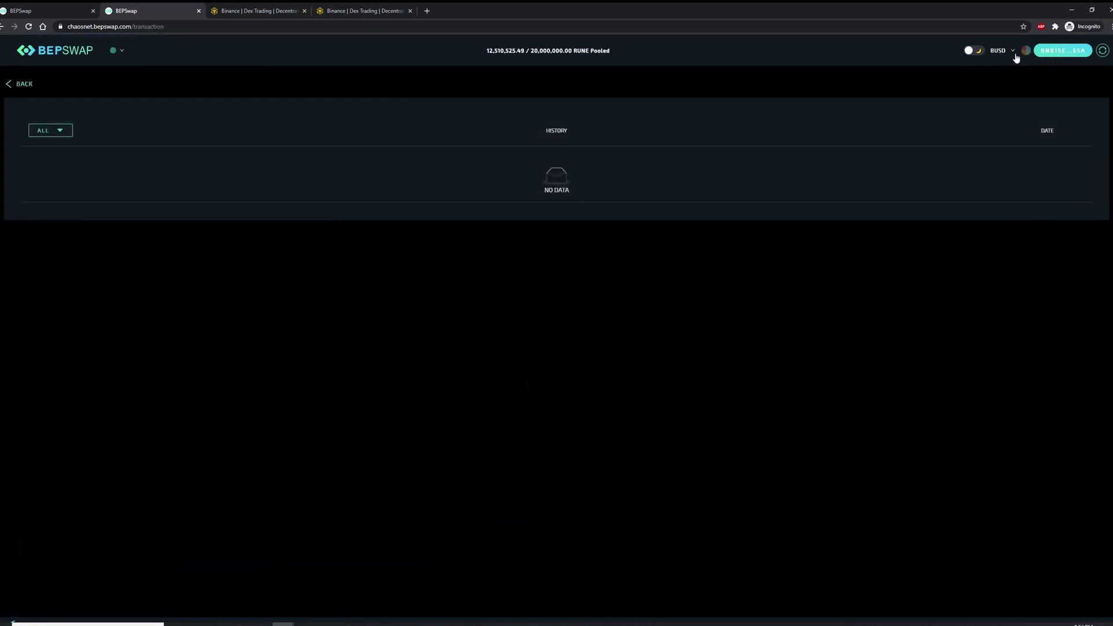
{"action": "left_click", "coordinate": [1076, 53]}
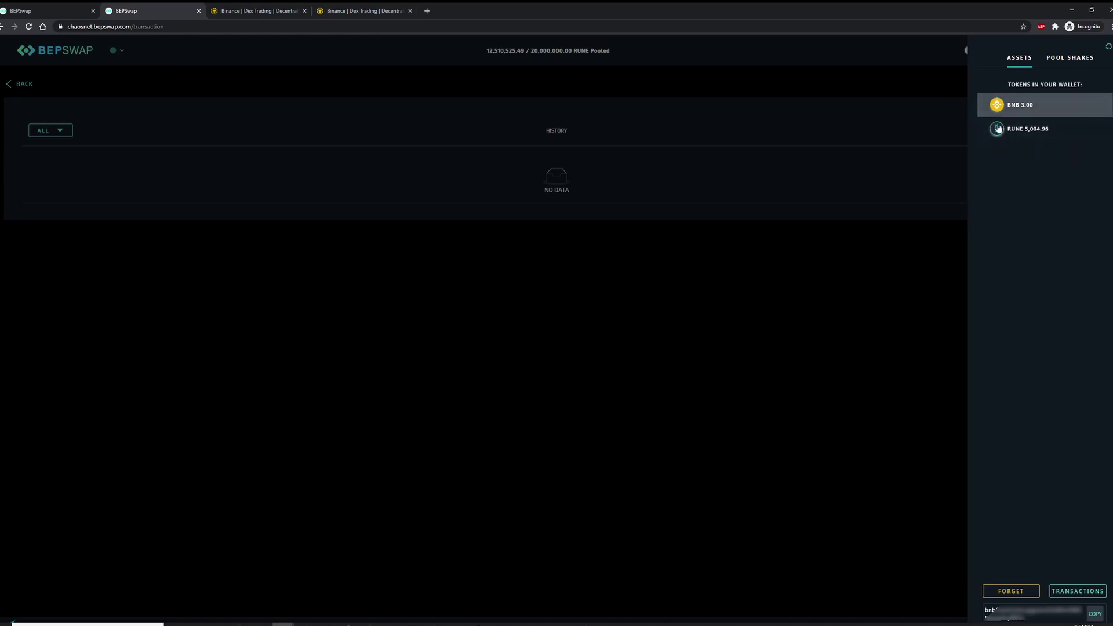
{"action": "left_click", "coordinate": [1068, 59]}
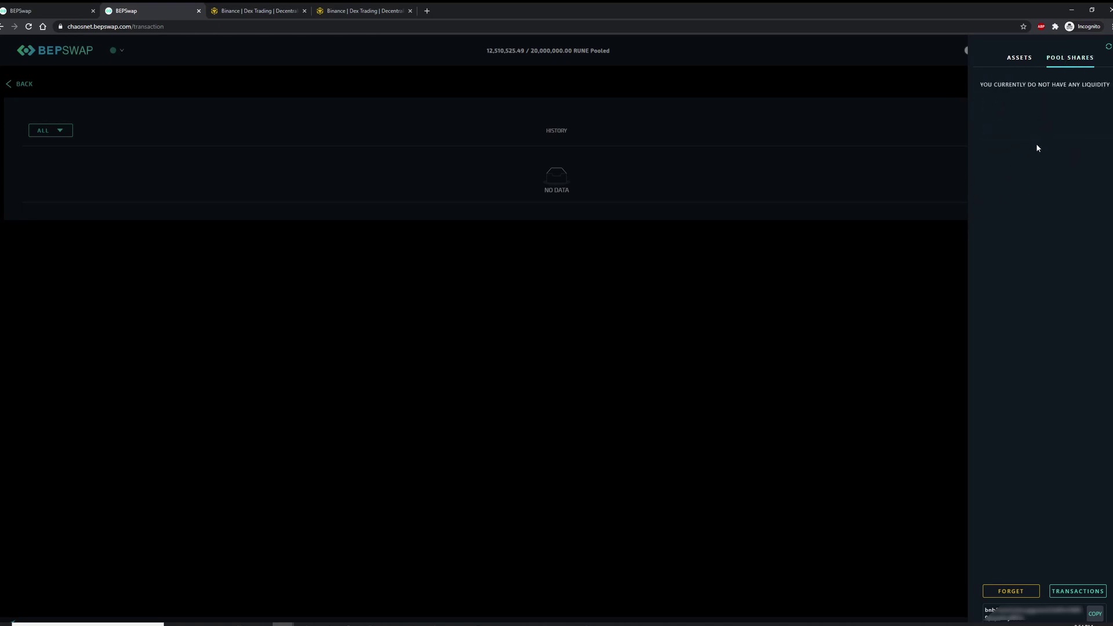
{"action": "left_click", "coordinate": [1015, 59]}
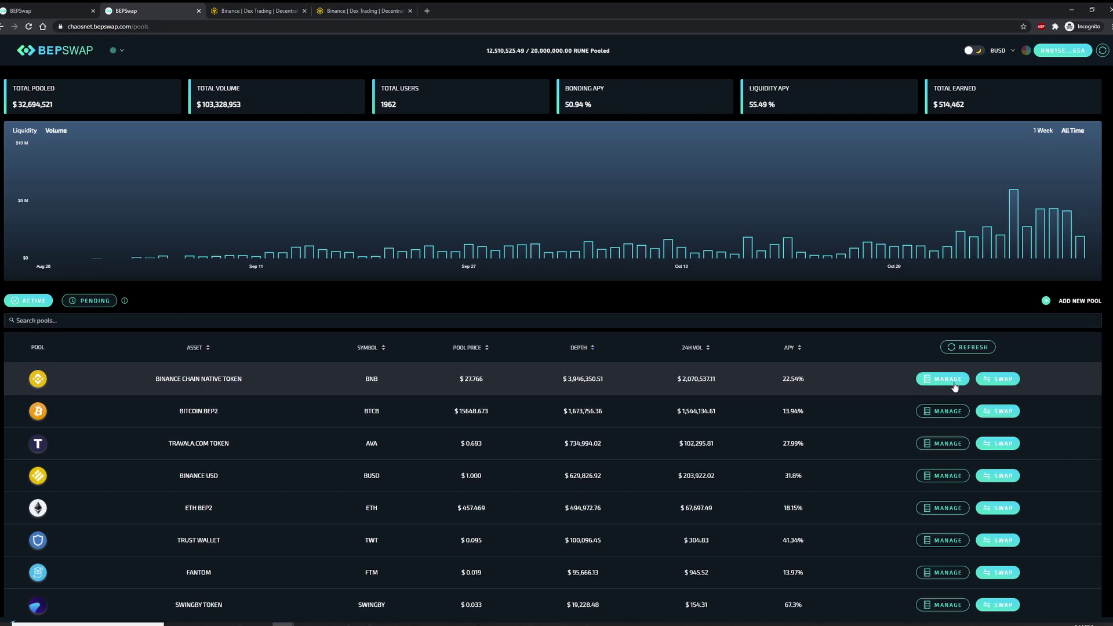
Set up a RUNE to BNB swap in the BNB pool with an input amount of 2000 RUNE
{"action": "left_click", "coordinate": [1005, 383]}
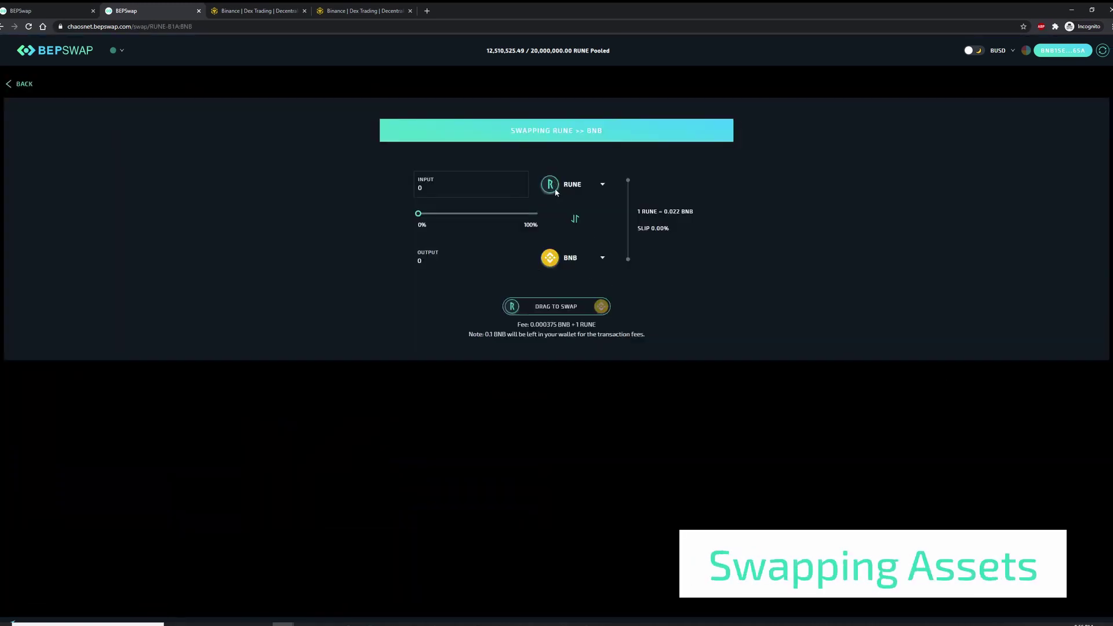
{"action": "left_click", "coordinate": [575, 221]}
{"action": "left_click", "coordinate": [576, 220]}
{"action": "left_click", "coordinate": [575, 221]}
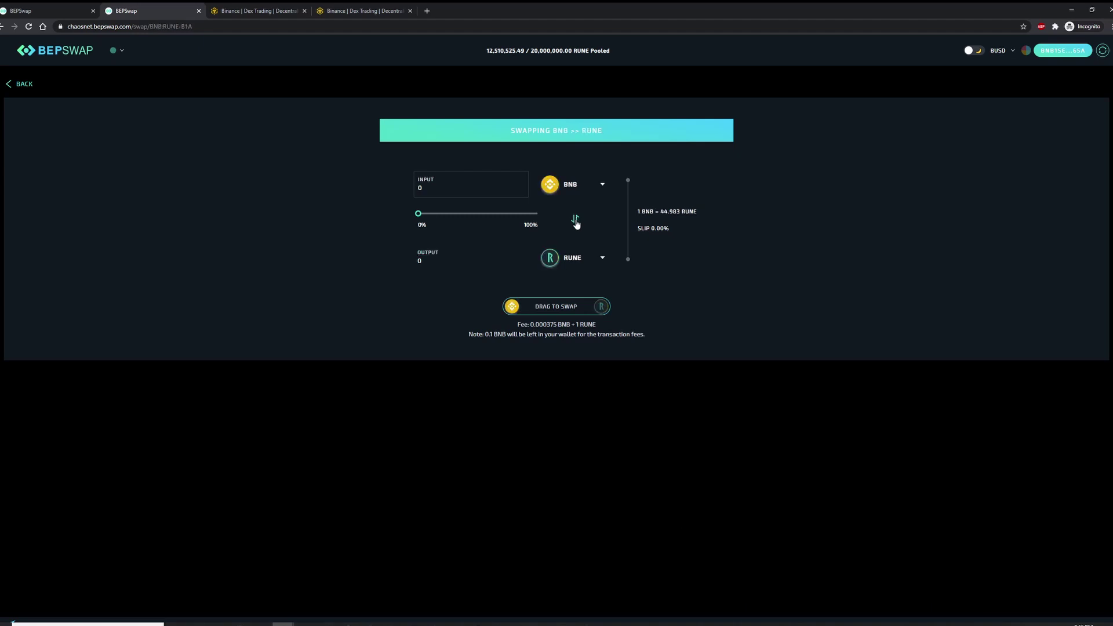
{"action": "left_click", "coordinate": [576, 220]}
{"action": "left_click", "coordinate": [603, 185]}
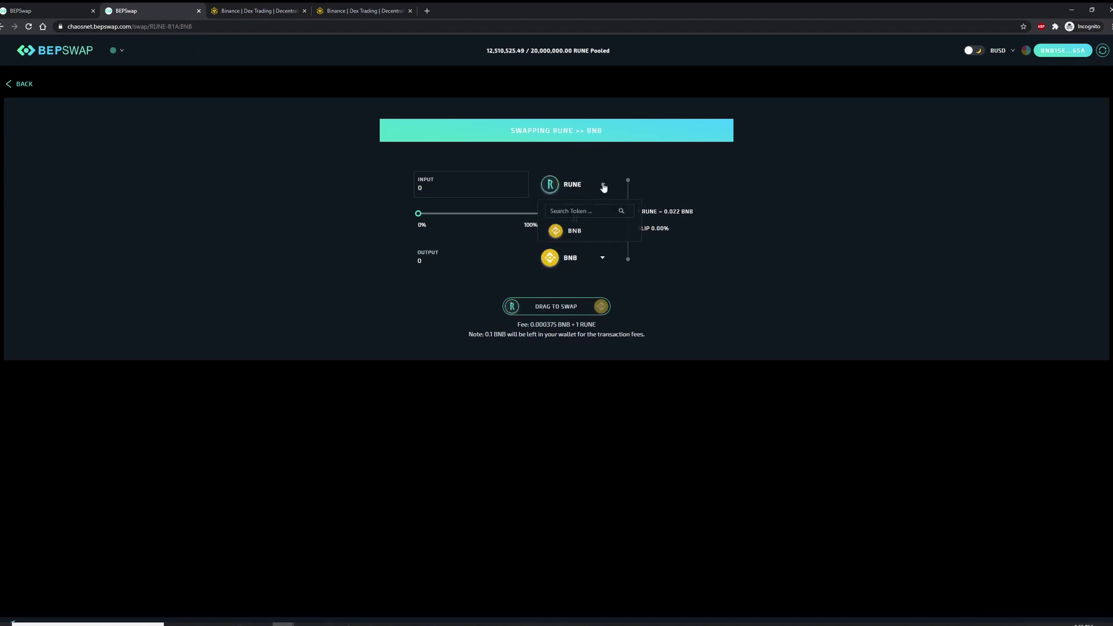
{"action": "left_click", "coordinate": [757, 226]}
{"action": "left_click_drag", "start_coordinate": [457, 205], "coordinate": [394, 190]}
{"action": "double_click", "coordinate": [436, 188]}
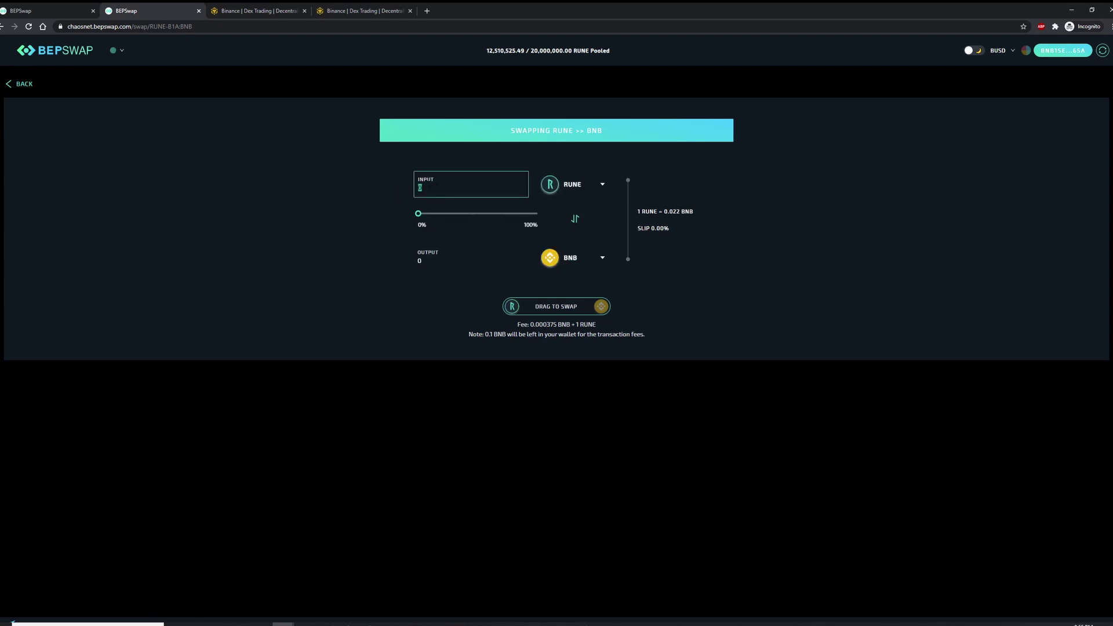
{"action": "type", "text": "2000"}
{"action": "left_click", "coordinate": [336, 295]}
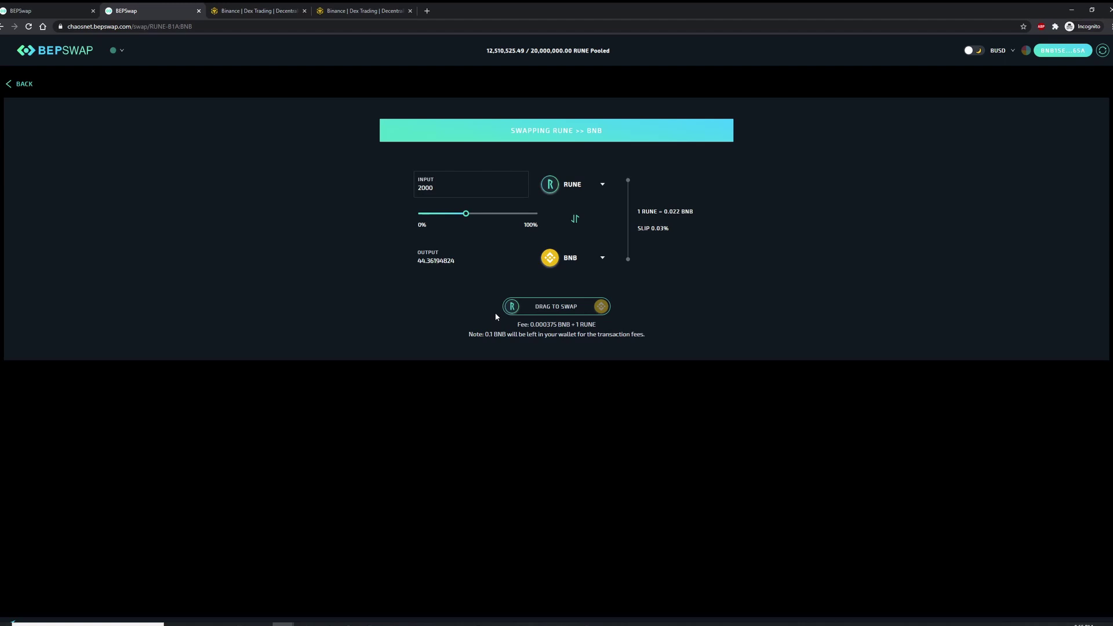
Execute the 2000 RUNE for BNB swap and approve it with the wallet password
{"action": "left_click_drag", "start_coordinate": [539, 324], "coordinate": [563, 324]}
{"action": "left_click", "coordinate": [712, 313]}
{"action": "left_click_drag", "start_coordinate": [511, 306], "coordinate": [586, 299]}
{"action": "key", "text": "ctrl+v"}
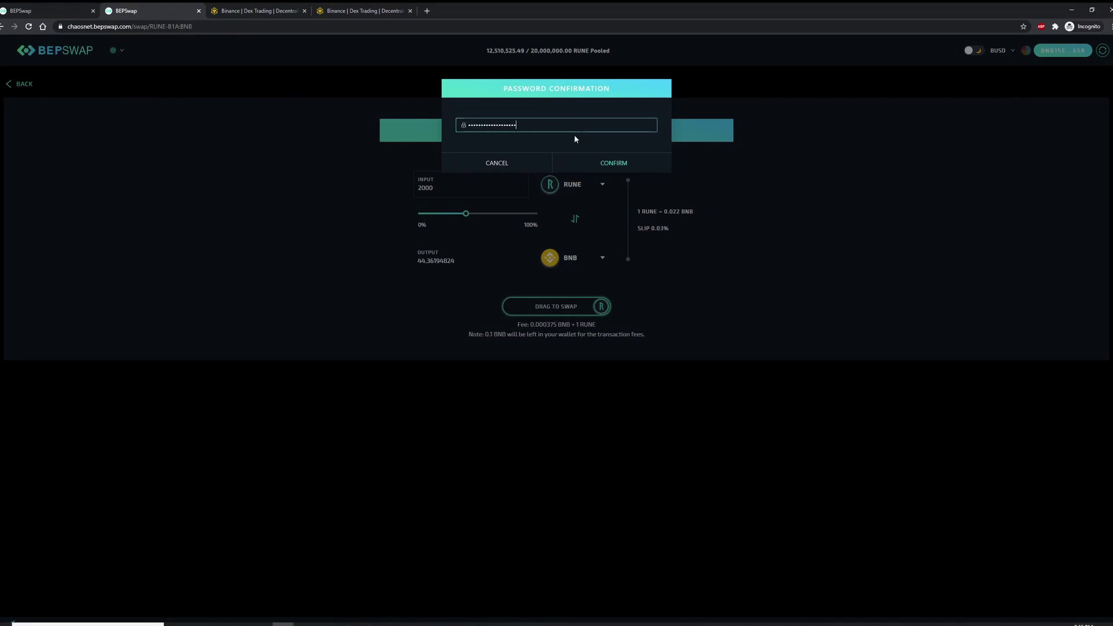
{"action": "left_click", "coordinate": [605, 166]}
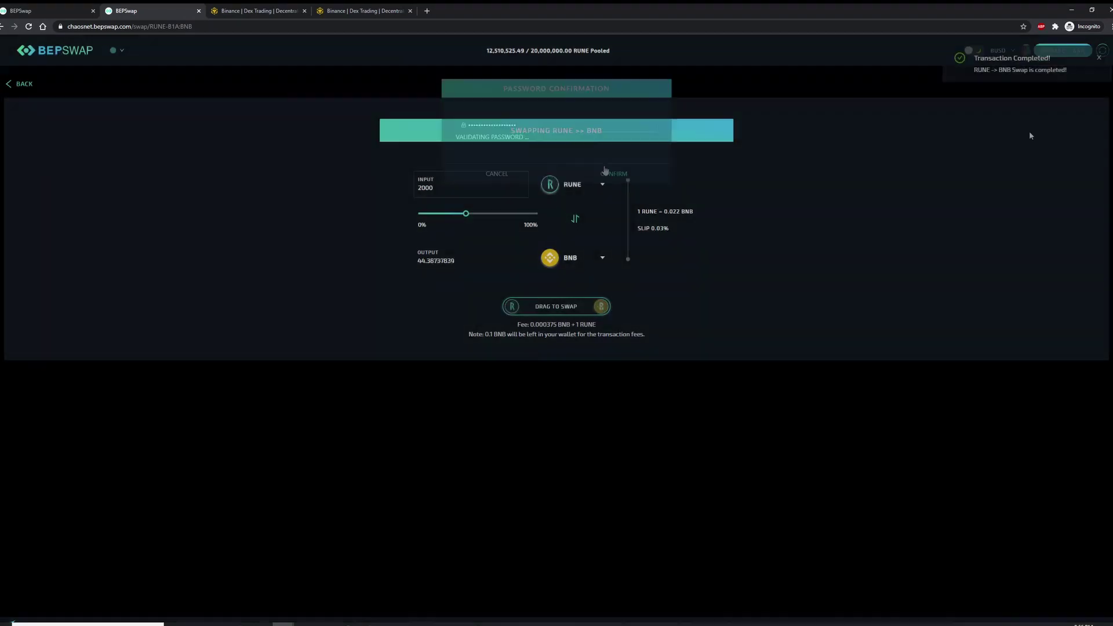
Confirm the wallet now holds 47.39 BNB and 3,004.96 RUNE, then return to the pools list
{"action": "left_click", "coordinate": [1099, 59]}
{"action": "left_click", "coordinate": [1063, 51]}
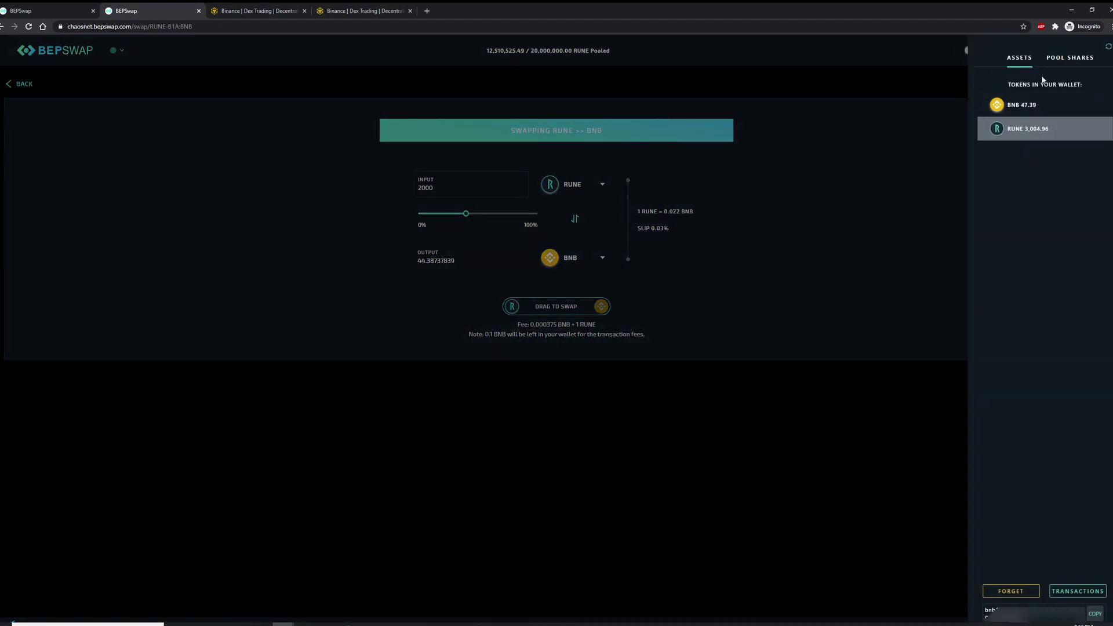
{"action": "left_click", "coordinate": [900, 194]}
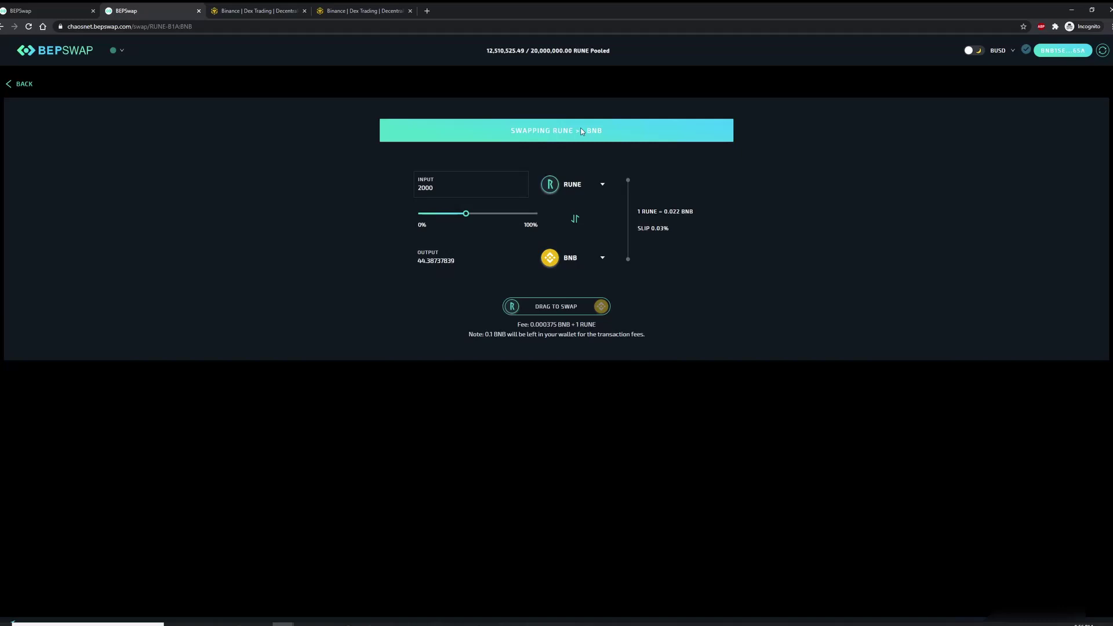
{"action": "left_click", "coordinate": [23, 84]}
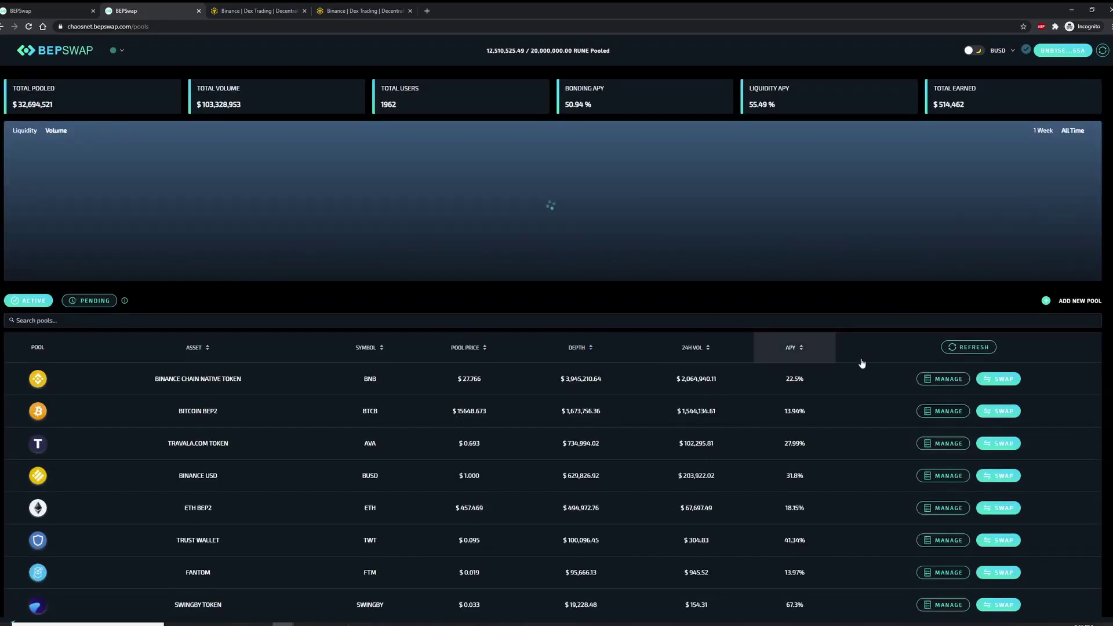
Stake 100% BNB in the BNB pool: 47.28507784 BNB with 2129.38836545 RUNE, then submit
{"action": "left_click", "coordinate": [935, 378]}
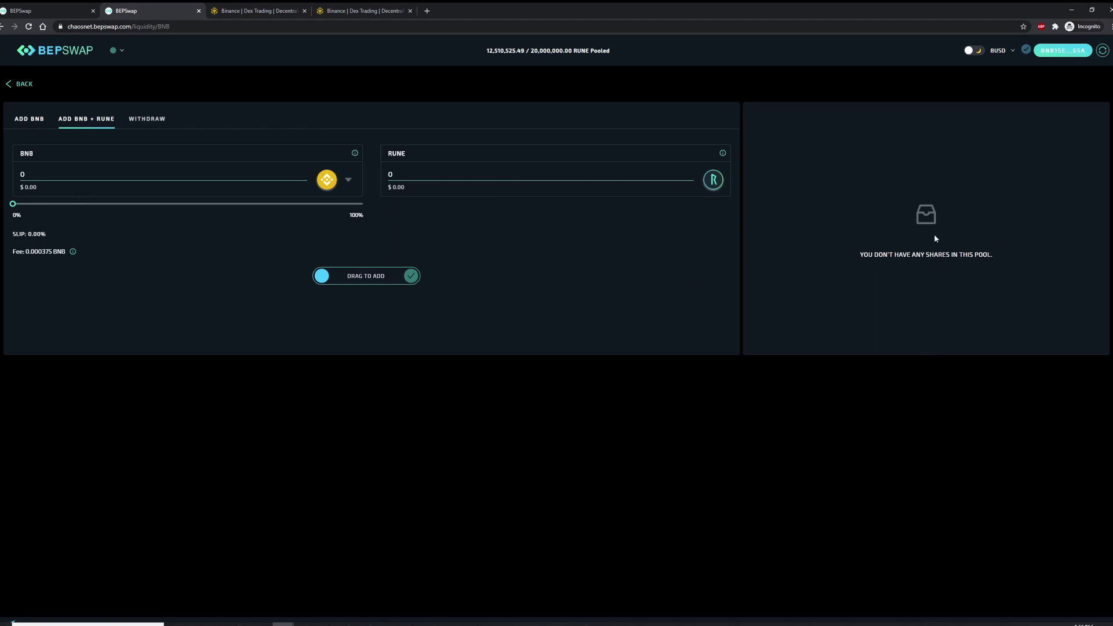
{"action": "left_click_drag", "start_coordinate": [14, 205], "coordinate": [387, 210]}
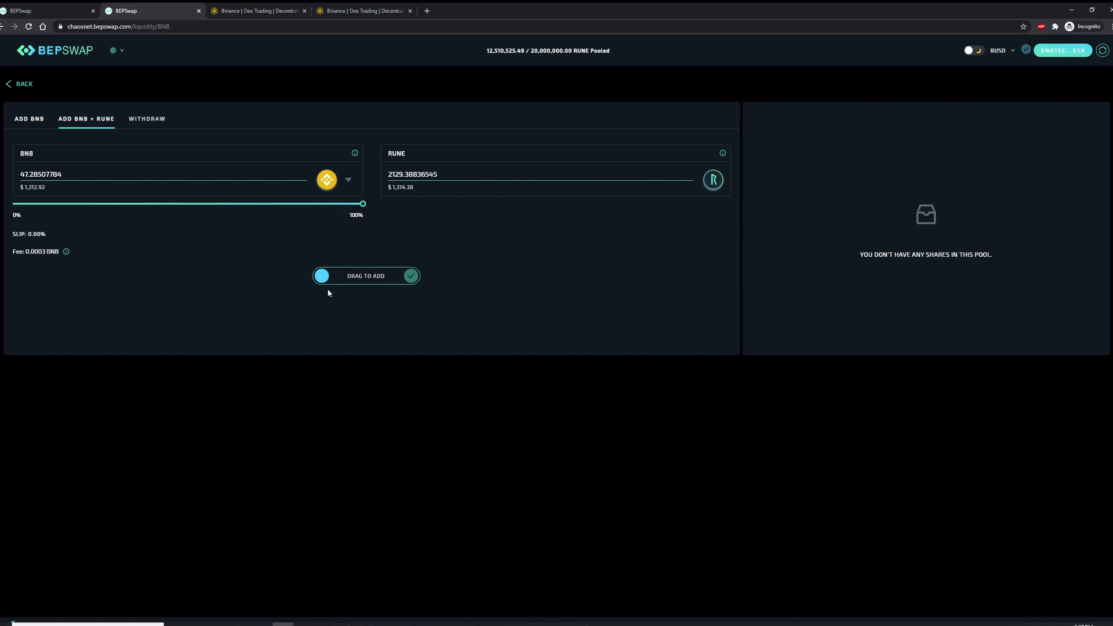
{"action": "mouse_move", "coordinate": [322, 277]}
{"action": "left_mouse_down"}
{"action": "mouse_move", "coordinate": [377, 277]}
{"action": "mouse_move", "coordinate": [302, 273]}
{"action": "left_mouse_up"}
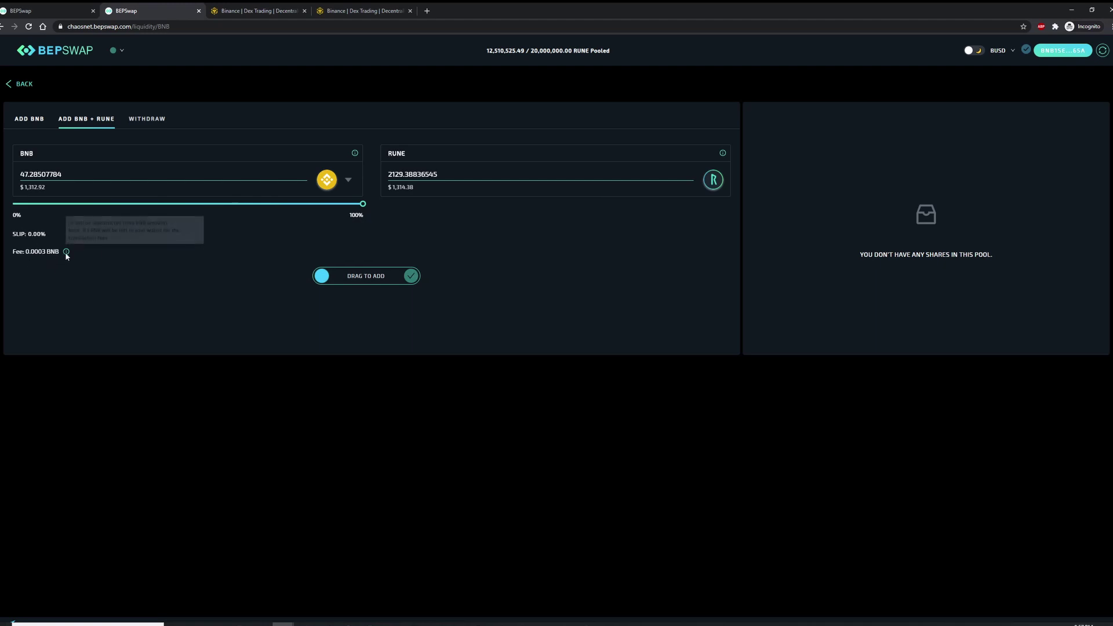
{"action": "left_click_drag", "start_coordinate": [322, 276], "coordinate": [417, 285]}
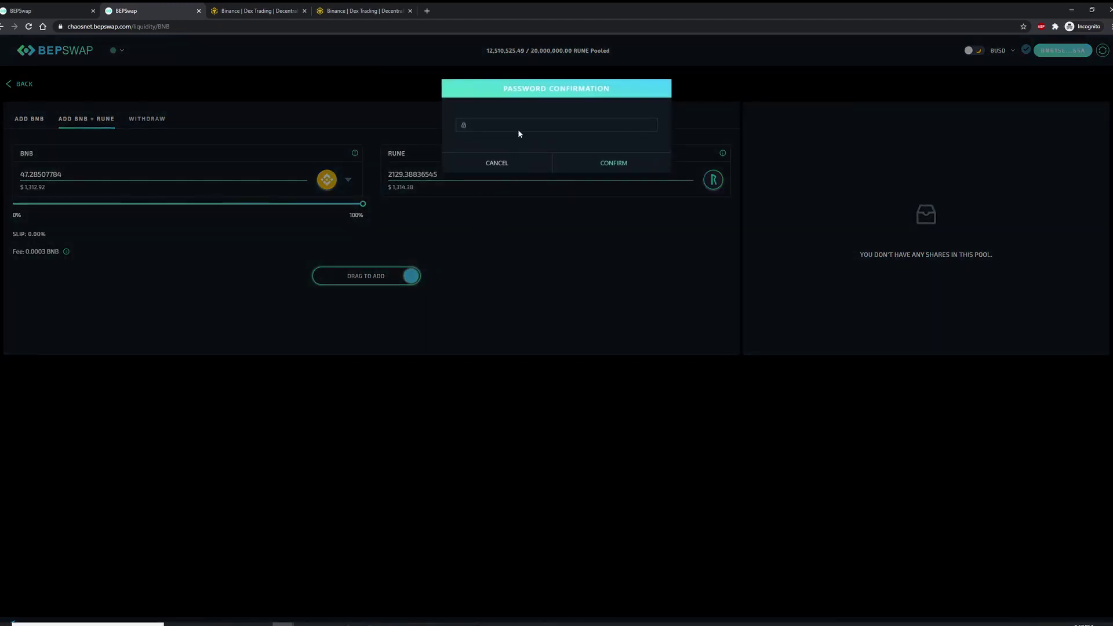
Sign the BNB pool stake with the wallet password
{"action": "left_click", "coordinate": [519, 129]}
{"action": "key", "text": "ctrl+v"}
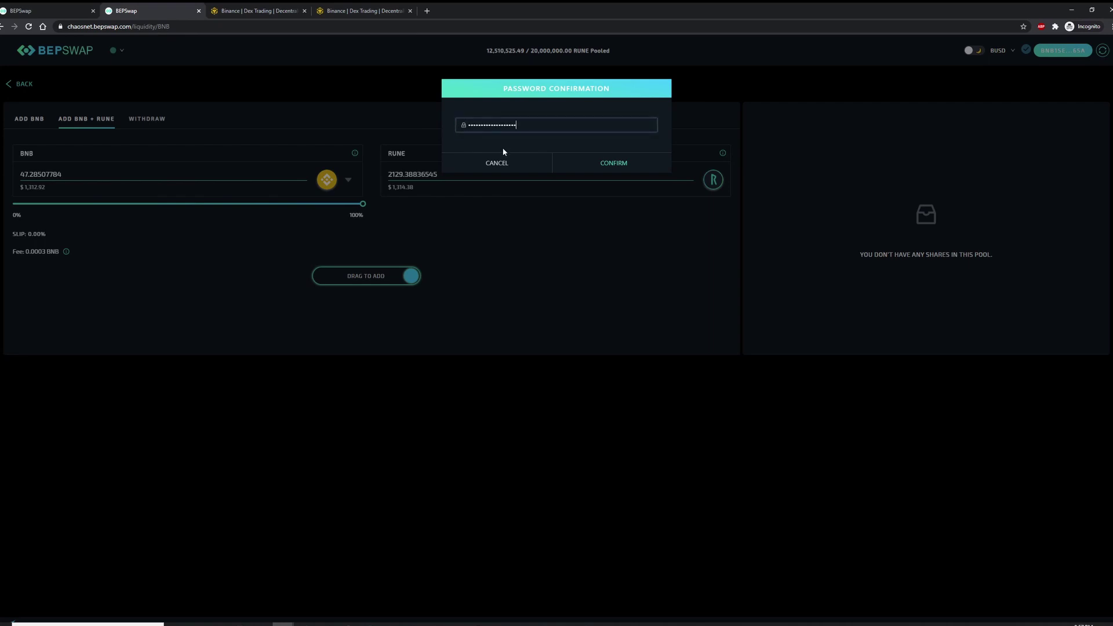
{"action": "key", "text": "Return"}
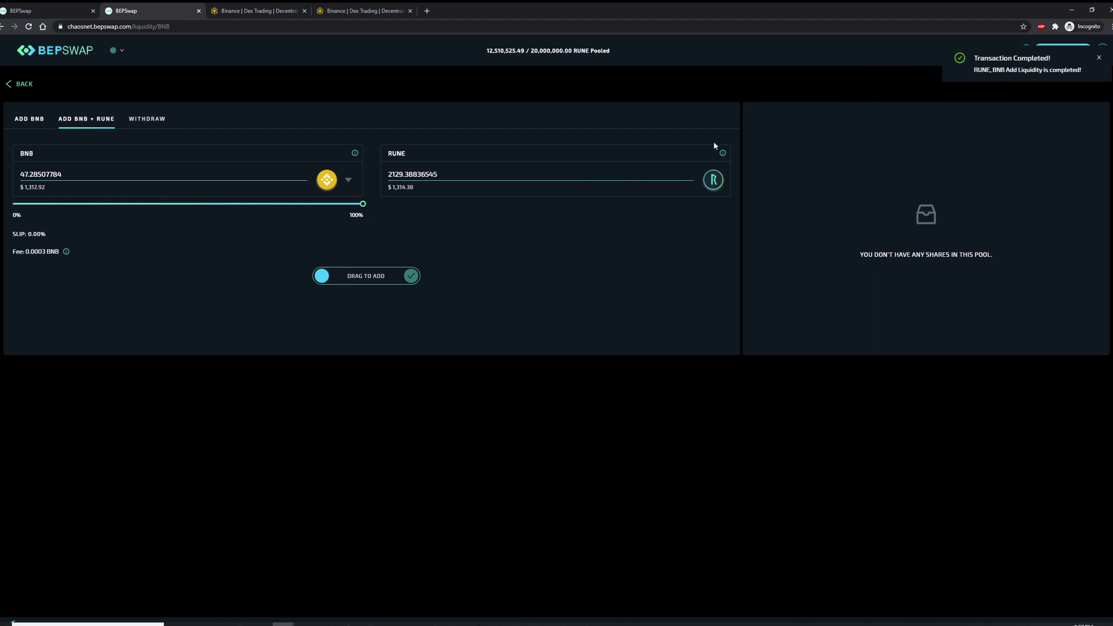
Check the wallet's pool shares: a BNB pool share worth $2,628.745, plus 0.10 BNB and 875.57 RUNE
{"action": "left_click", "coordinate": [10, 86]}
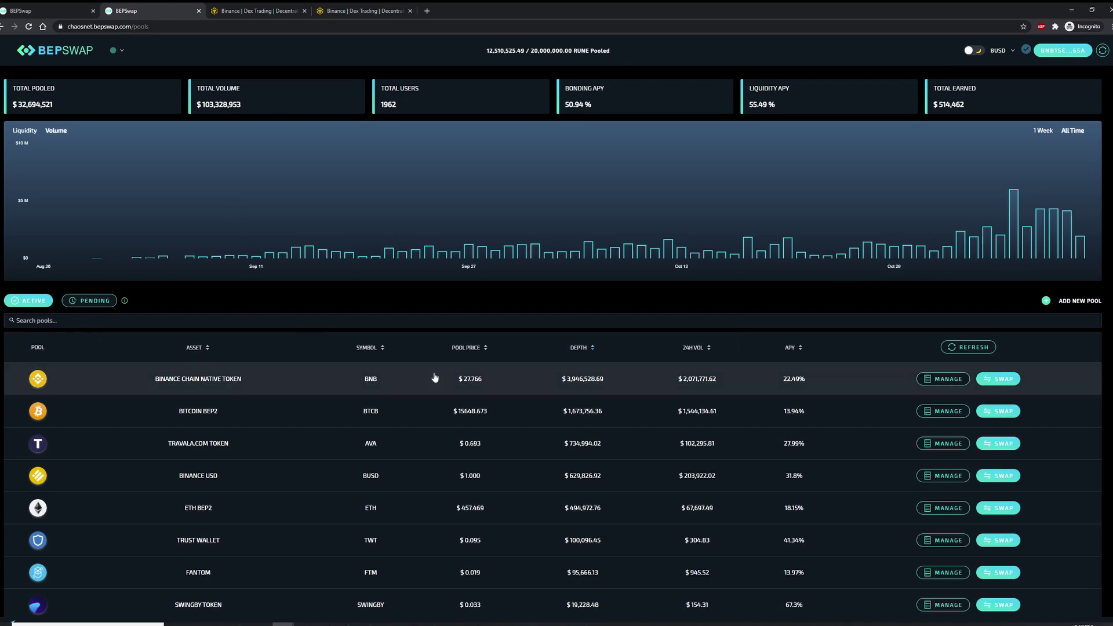
{"action": "left_click", "coordinate": [1063, 50]}
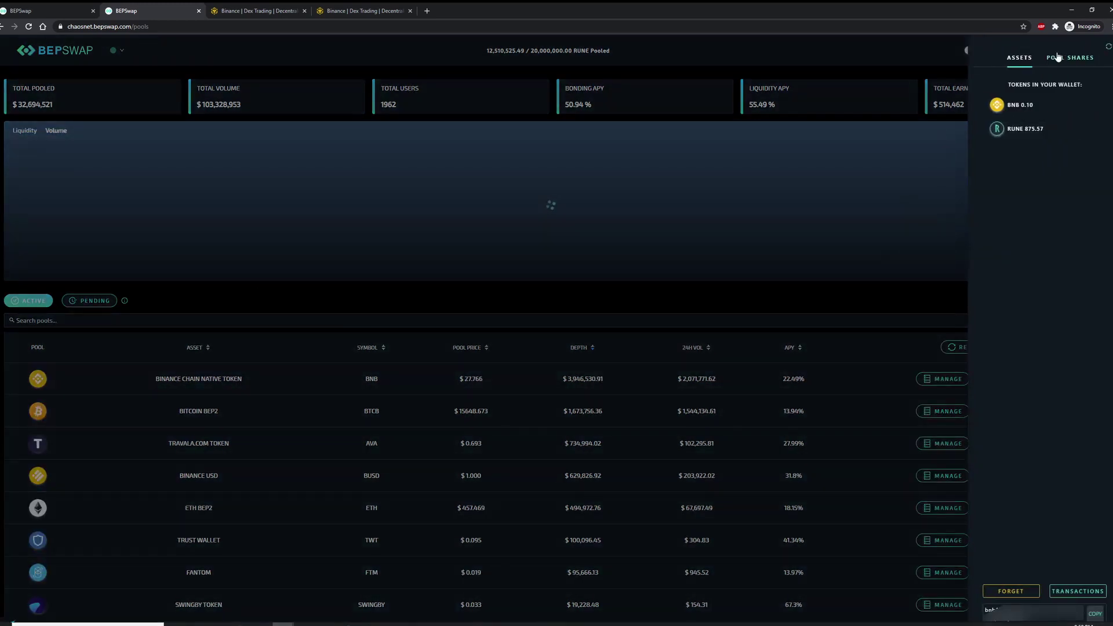
{"action": "left_click", "coordinate": [1070, 58]}
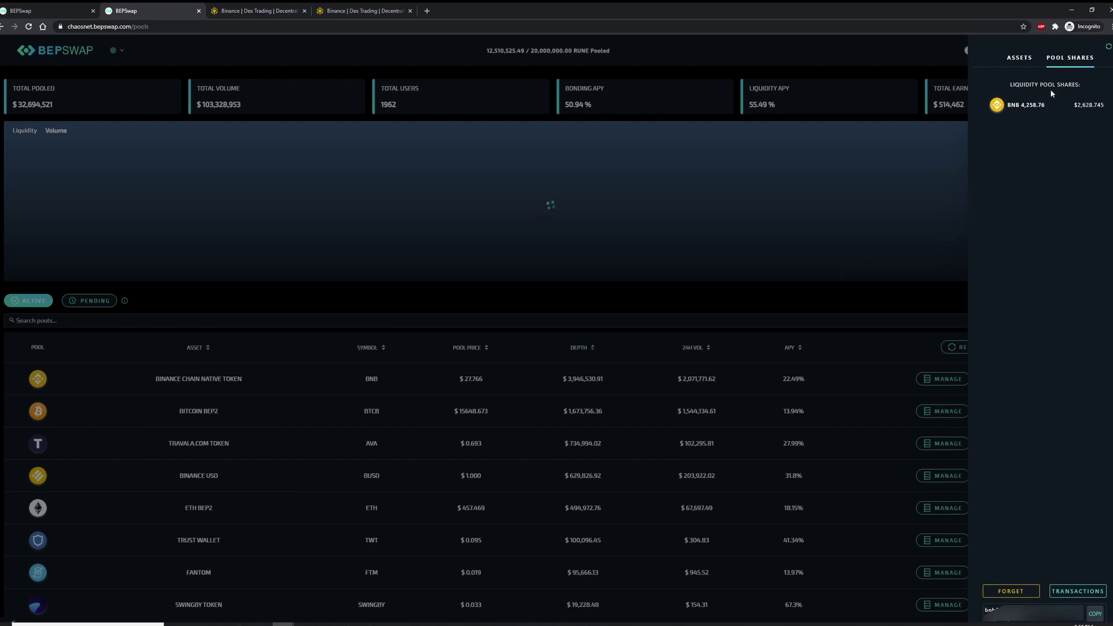
{"action": "left_click", "coordinate": [786, 301]}
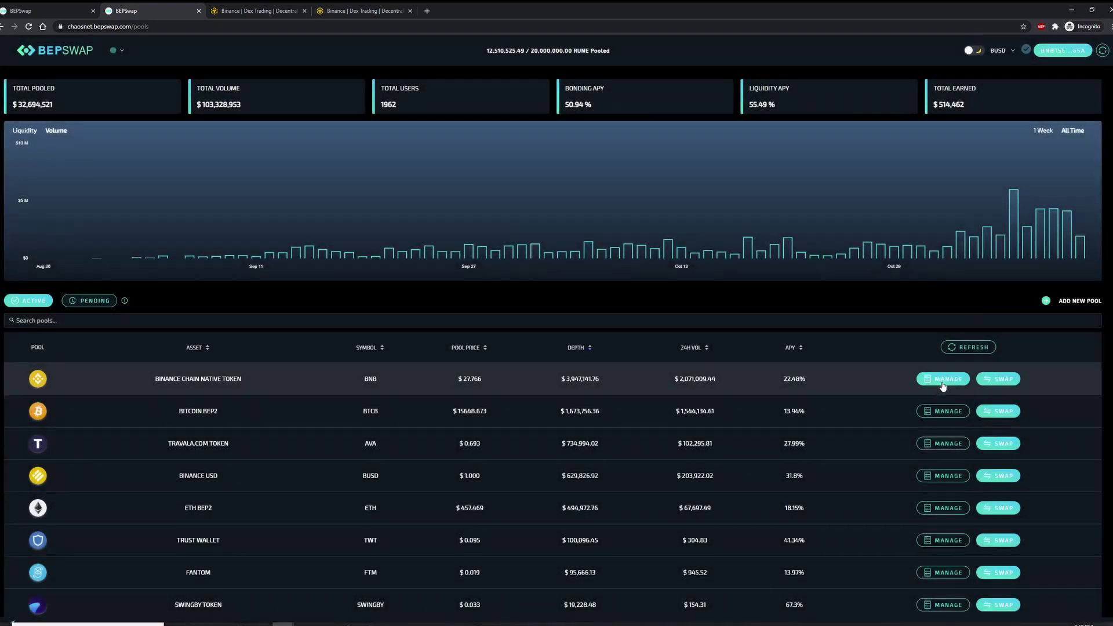
Open MANAGE on the BNB pool to see 901.29 liquidity units and a 0.03% pool share
{"action": "left_click", "coordinate": [943, 379]}
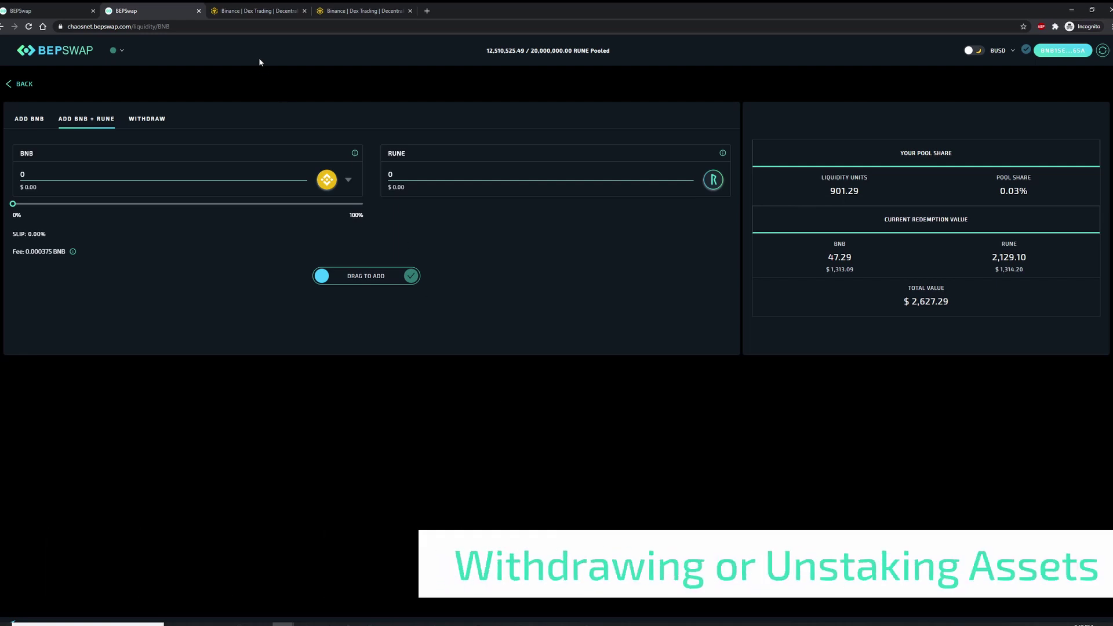
Preview a partial BNB pool withdrawal with the Adjust Withdrawal slider, then go back to /pools
{"action": "left_click", "coordinate": [138, 119]}
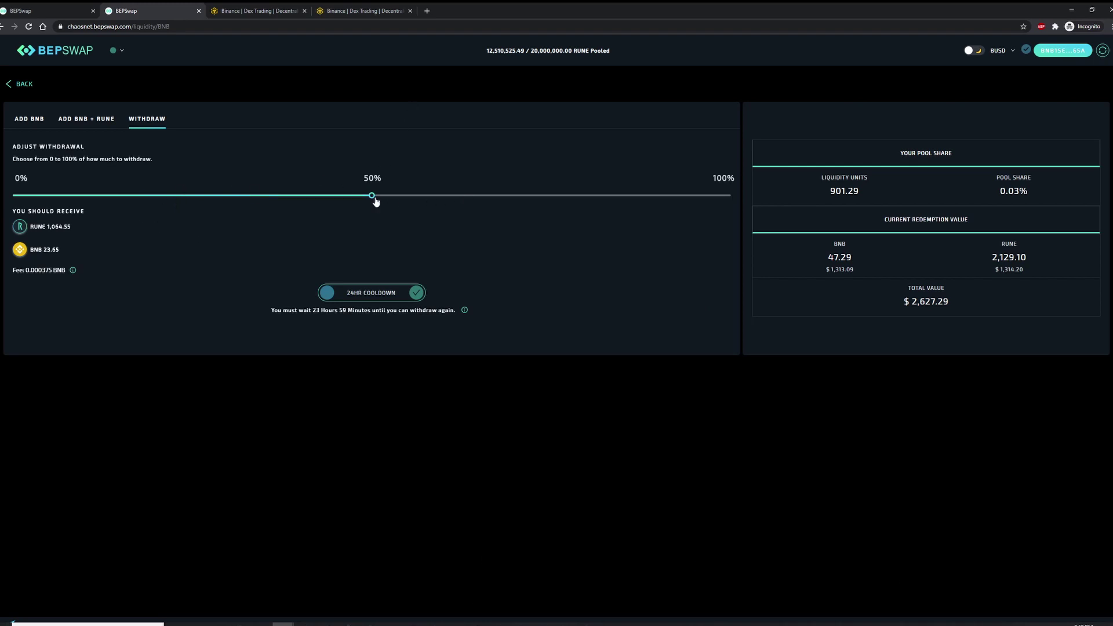
{"action": "left_click_drag", "start_coordinate": [375, 197], "coordinate": [631, 197]}
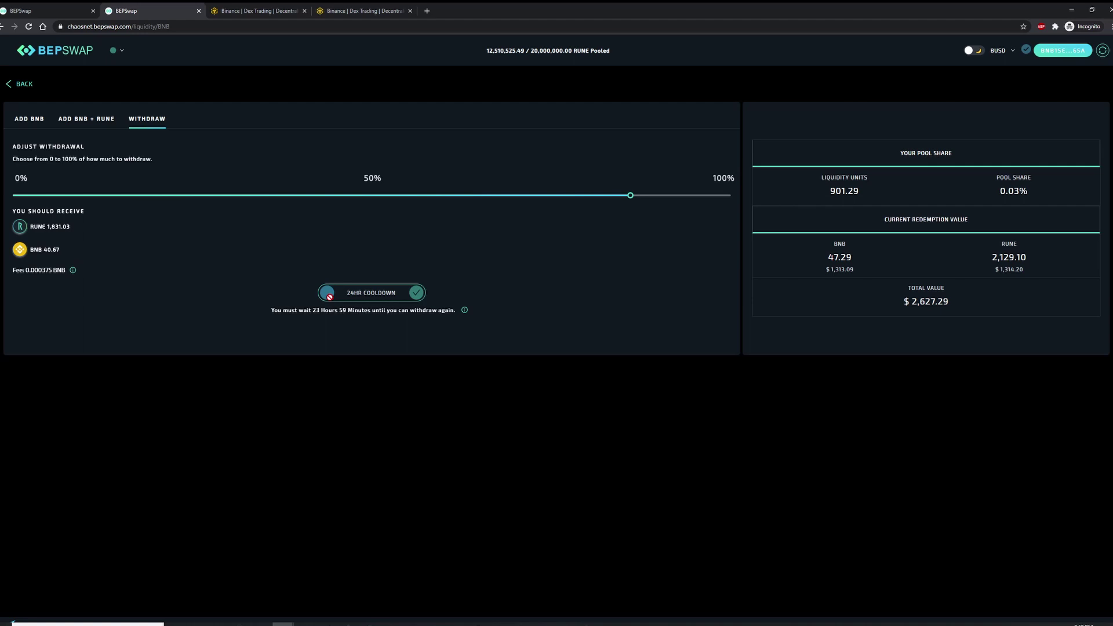
{"action": "key", "text": "alt+Left"}
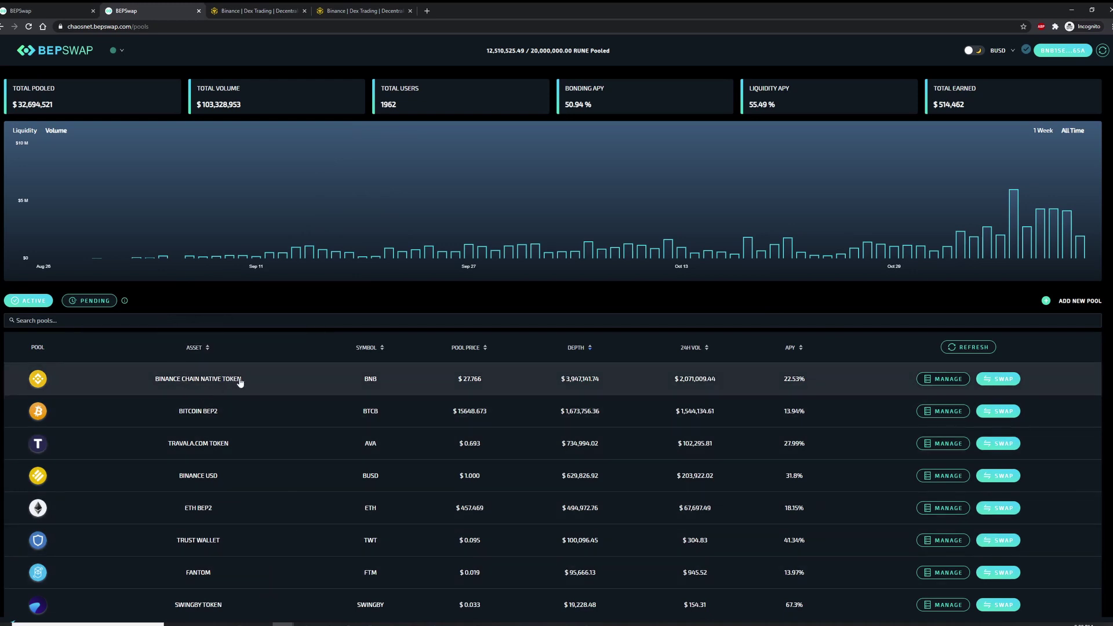
Browse the BNB pool detail, add-liquidity and RUNE to BNB swap pages, then open the wallet panel
{"action": "left_click", "coordinate": [239, 379]}
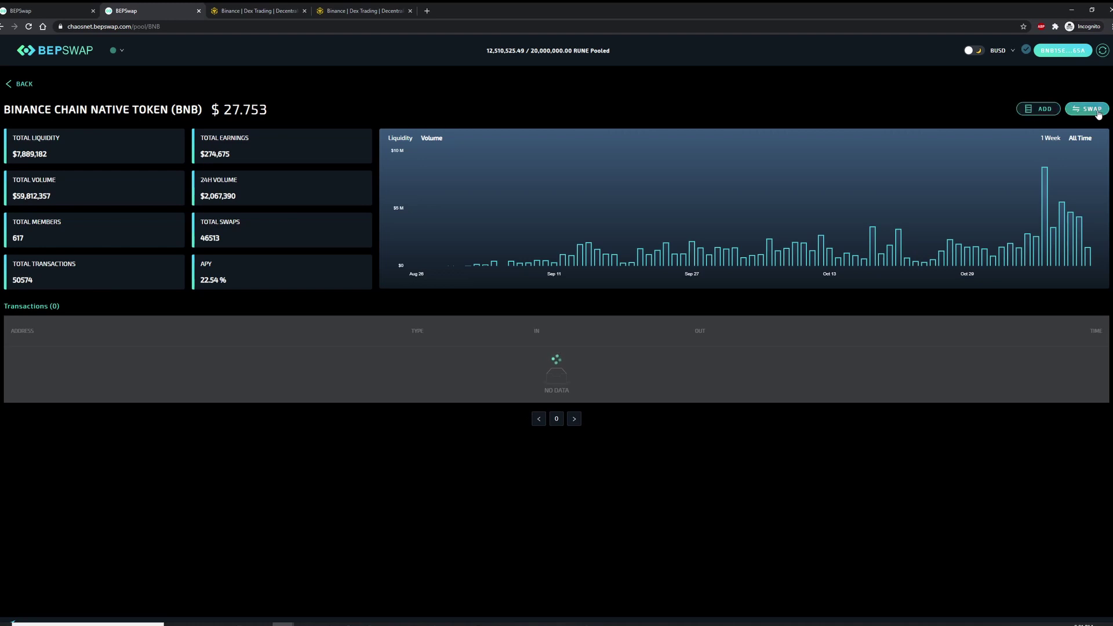
{"action": "left_click", "coordinate": [1051, 112]}
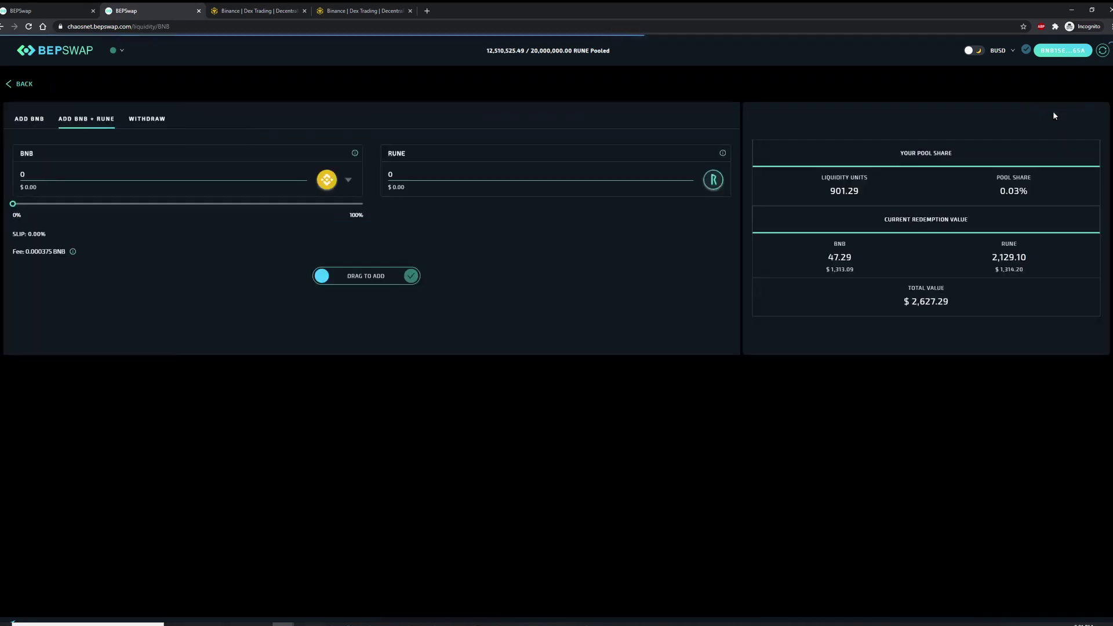
{"action": "left_click", "coordinate": [25, 86]}
{"action": "left_click", "coordinate": [712, 375]}
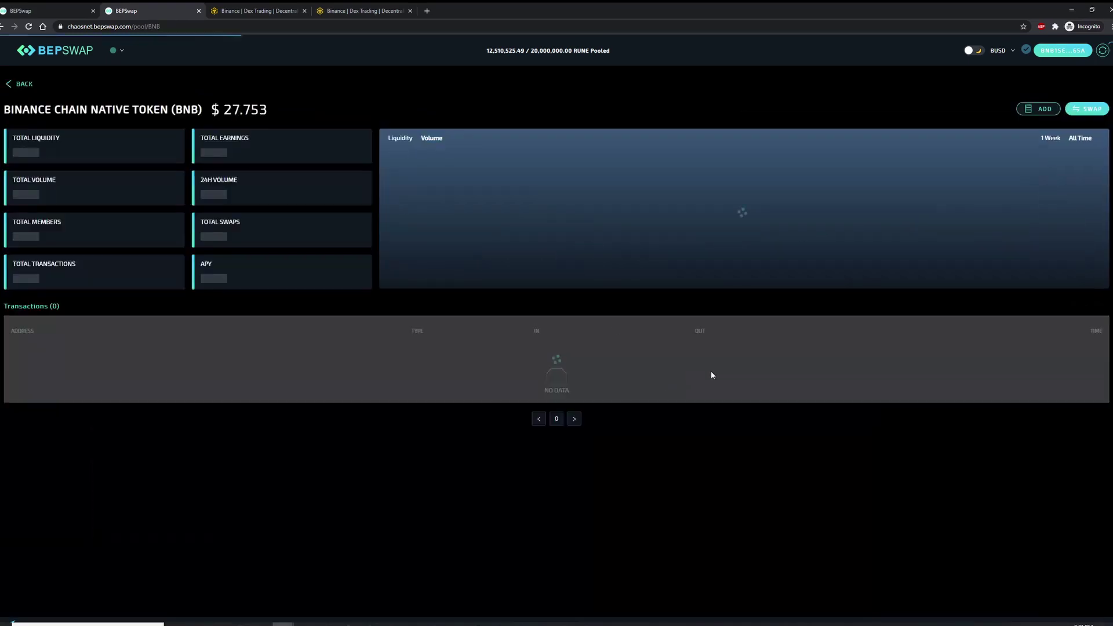
{"action": "left_click", "coordinate": [1087, 109]}
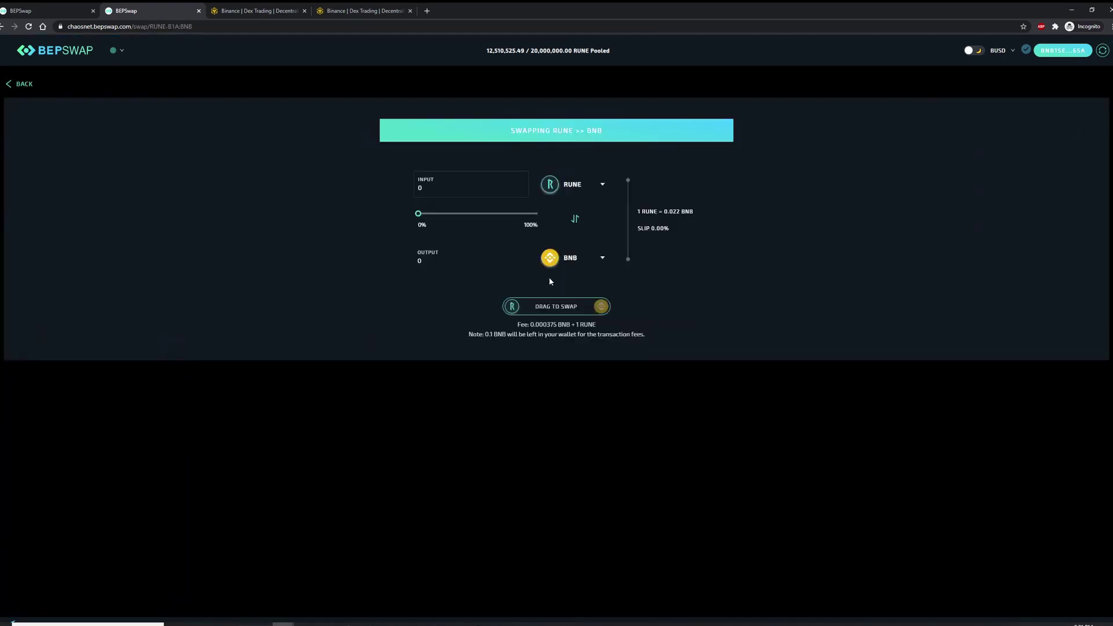
{"action": "left_click", "coordinate": [1063, 51]}
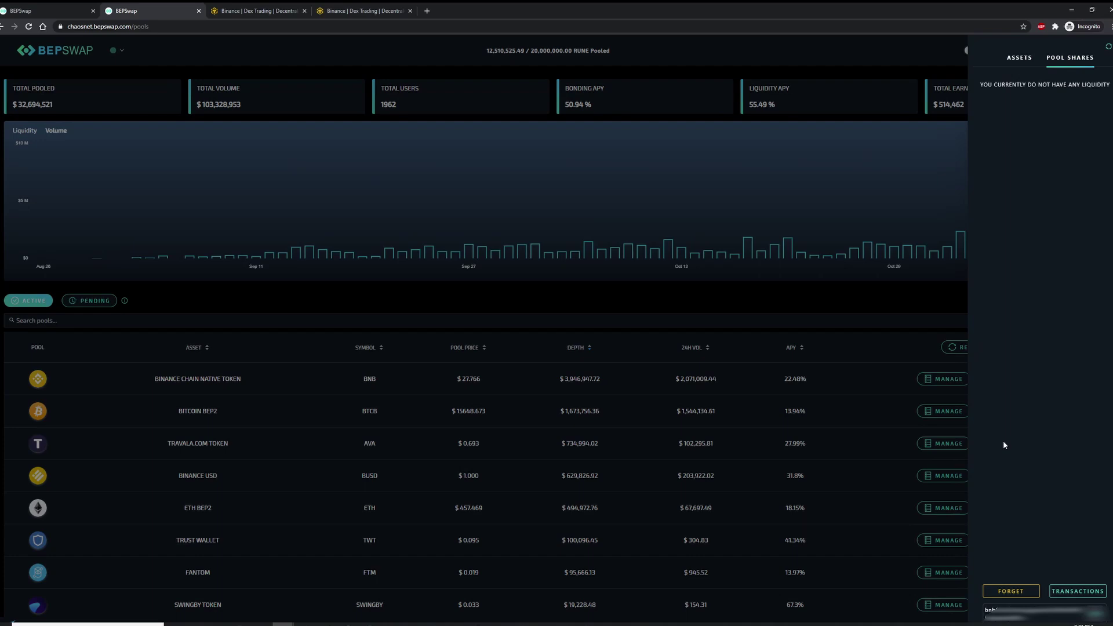
Show the wallet's transactions: the 47.29 BNB + 2,129.39 RUNE liquidity add and the 2,000 RUNE swap
{"action": "left_click", "coordinate": [1074, 594]}
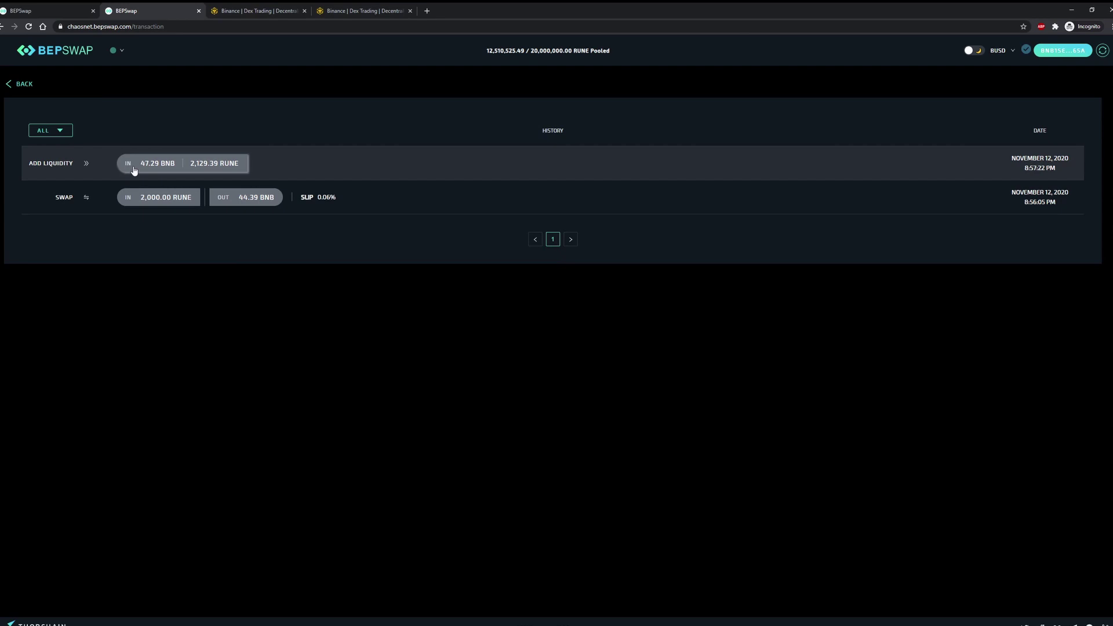
View the Add Liquidity transaction in Binance Chain Explorer: successful STAKE:BNB.BNB with 0.0006 BNB fee
{"action": "left_click", "coordinate": [88, 164]}
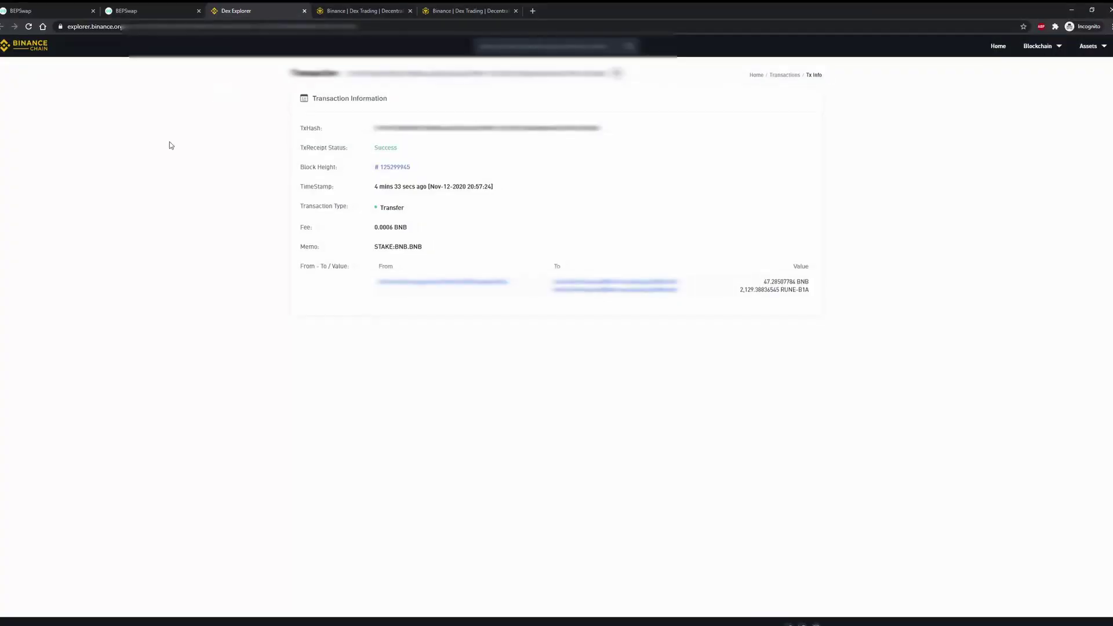